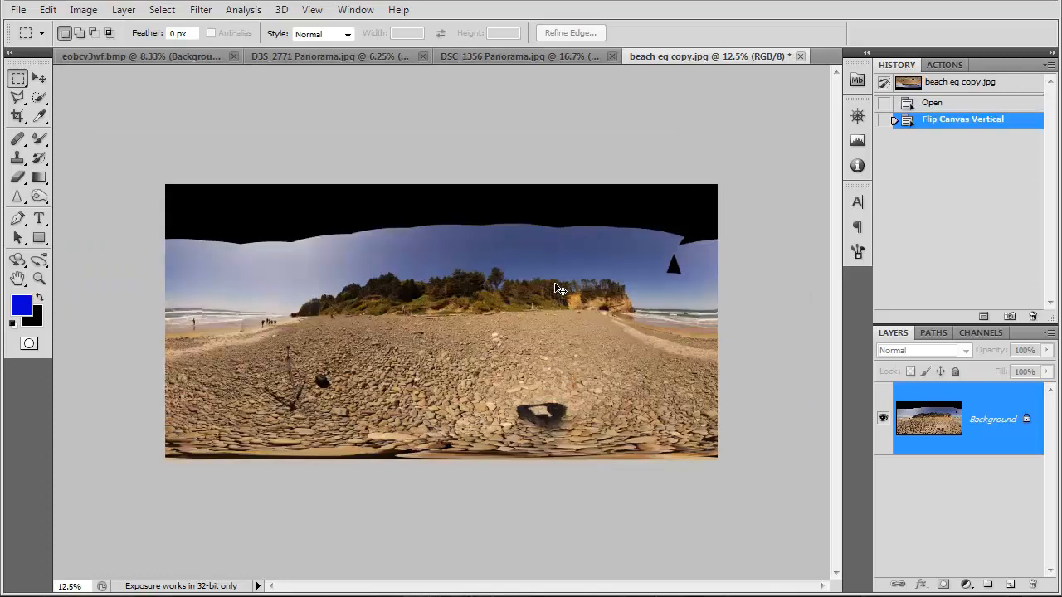
Step: Clone pebbles over the dark shadow and the tripod on the beach, using a 182 px brush at 75% hardness
{"action": "scroll", "coordinate": [566, 431], "scroll_direction": "up", "scroll_amount": 4}
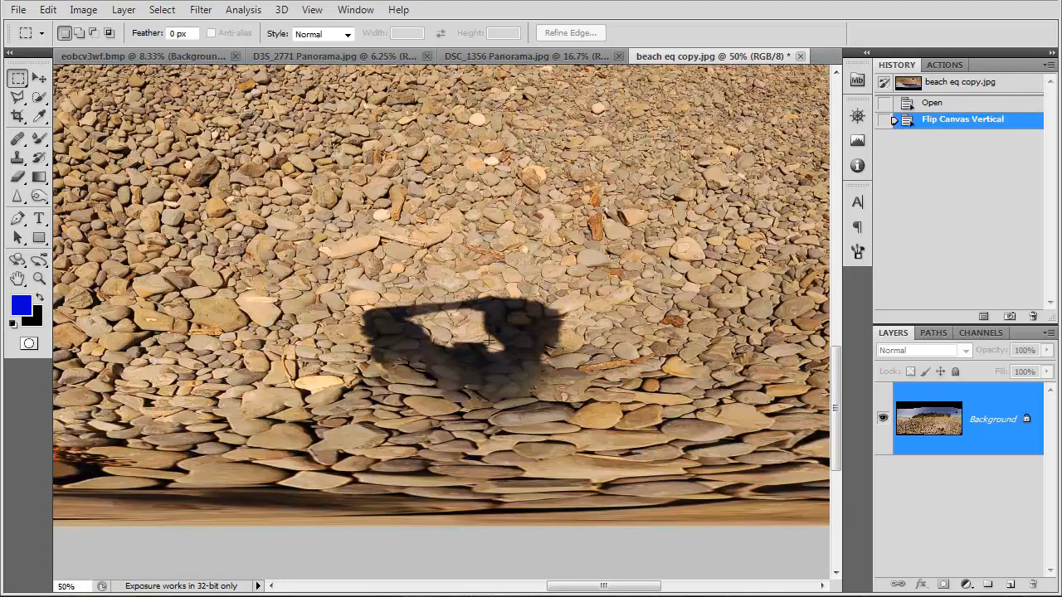
{"action": "left_click", "coordinate": [18, 157]}
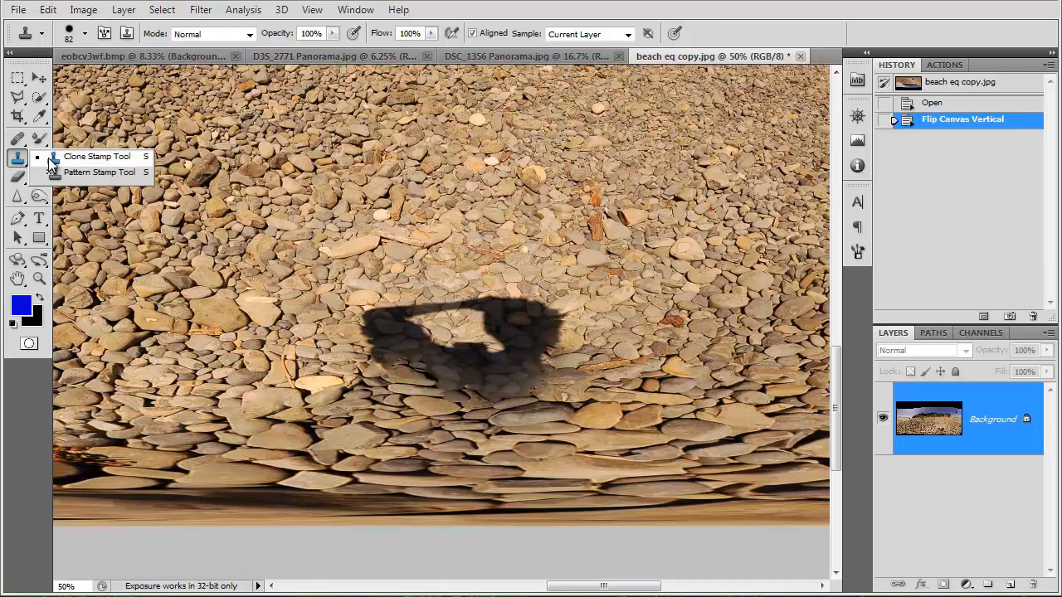
{"action": "left_click", "coordinate": [83, 33]}
{"action": "left_click_drag", "start_coordinate": [116, 79], "coordinate": [140, 78]}
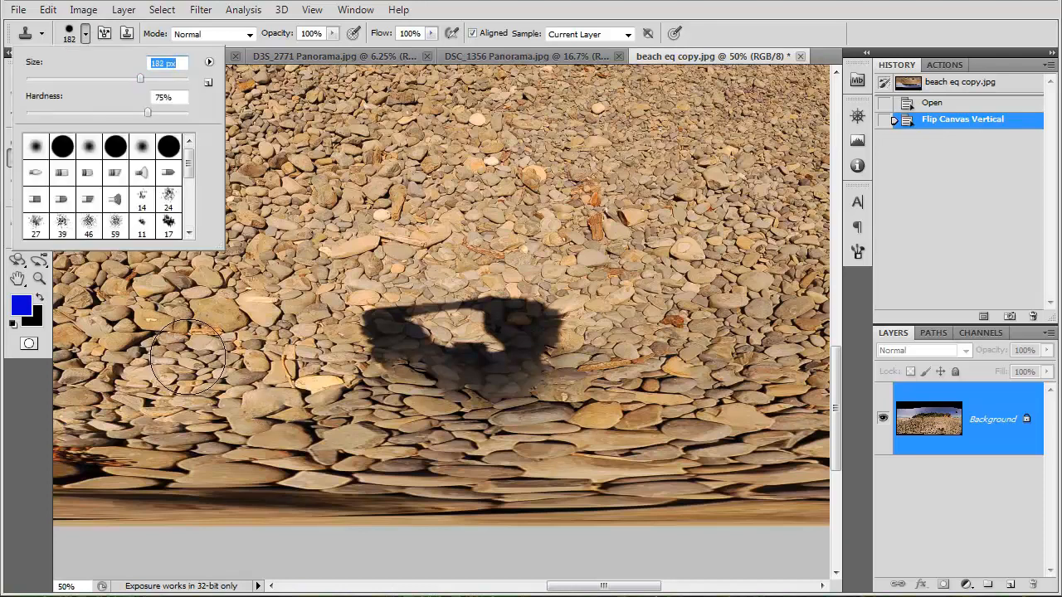
{"action": "left_click", "coordinate": [727, 32]}
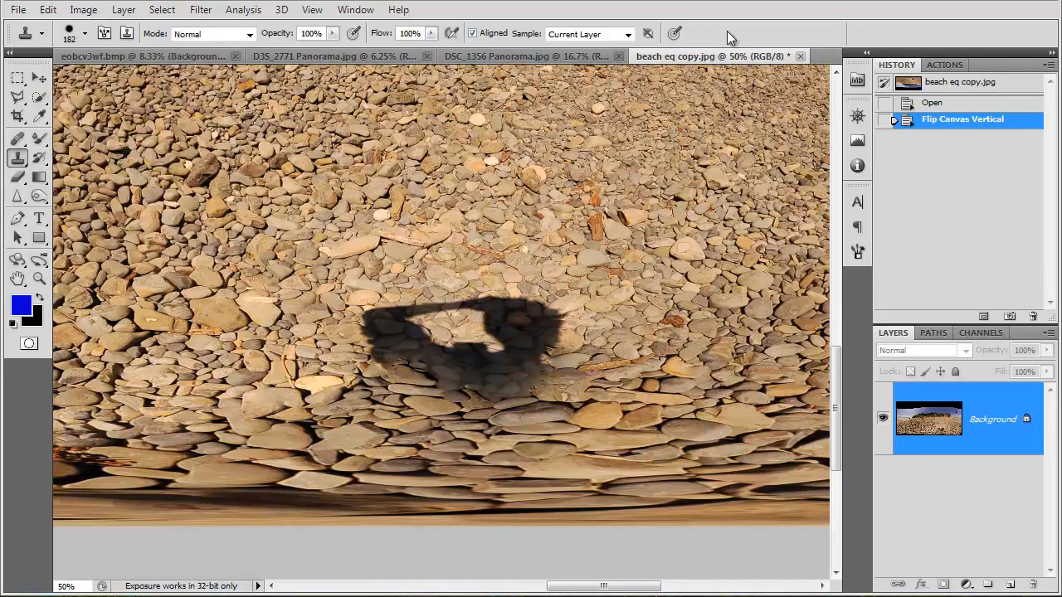
{"action": "left_click", "coordinate": [152, 349], "text": "alt"}
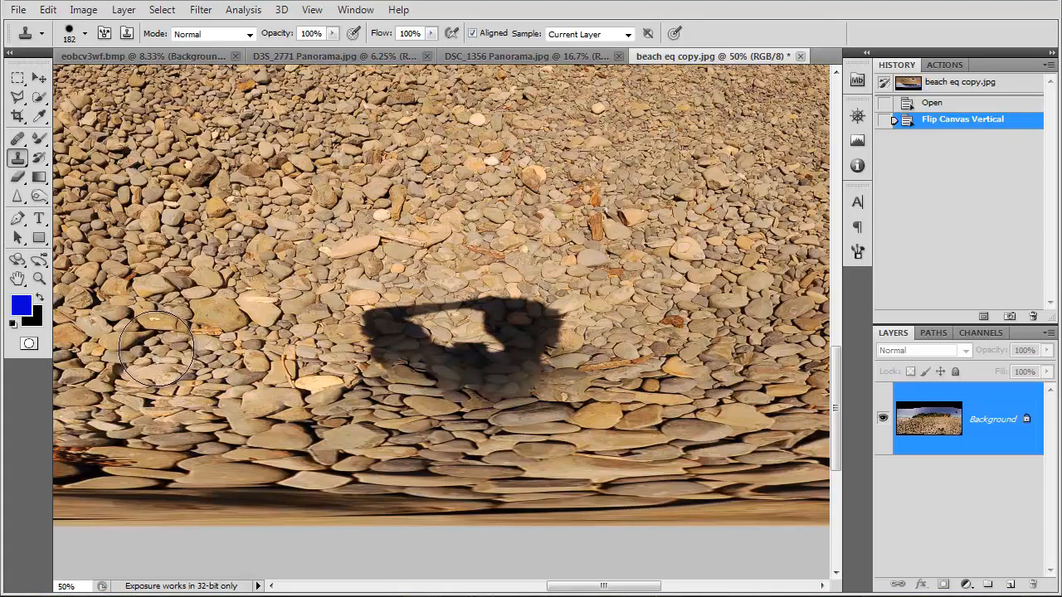
{"action": "mouse_move", "coordinate": [390, 332]}
{"action": "left_mouse_down"}
{"action": "mouse_move", "coordinate": [422, 361]}
{"action": "mouse_move", "coordinate": [494, 382]}
{"action": "mouse_move", "coordinate": [575, 371]}
{"action": "mouse_move", "coordinate": [523, 332]}
{"action": "left_mouse_up"}
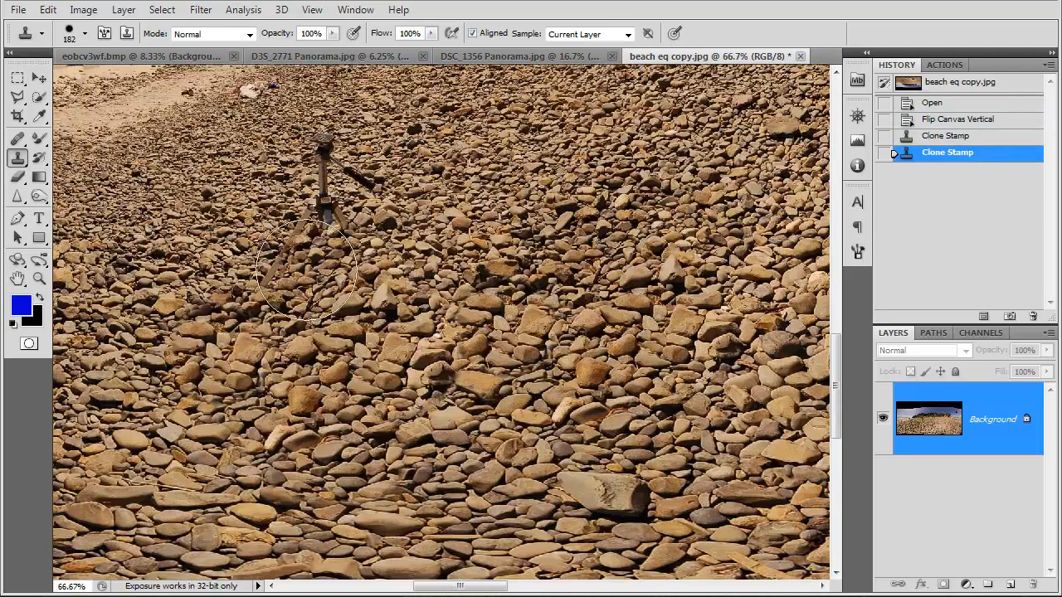
{"action": "mouse_move", "coordinate": [273, 266]}
{"action": "left_mouse_down"}
{"action": "mouse_move", "coordinate": [337, 197]}
{"action": "mouse_move", "coordinate": [349, 157]}
{"action": "left_mouse_up"}
Step: Crop the full-width panorama to the area below the uneven black strip above the sky, and clear the selection
{"action": "key", "text": "ctrl+minus"}
{"action": "key", "text": "ctrl+minus"}
{"action": "key", "text": "ctrl+minus"}
{"action": "key", "text": "ctrl+minus"}
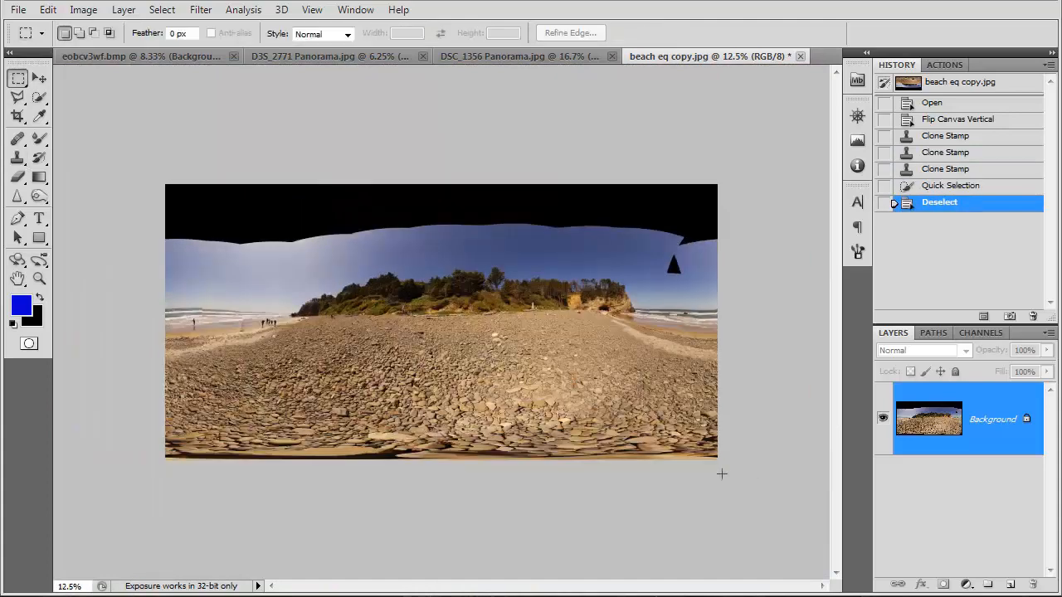
{"action": "left_click_drag", "start_coordinate": [721, 474], "coordinate": [162, 249]}
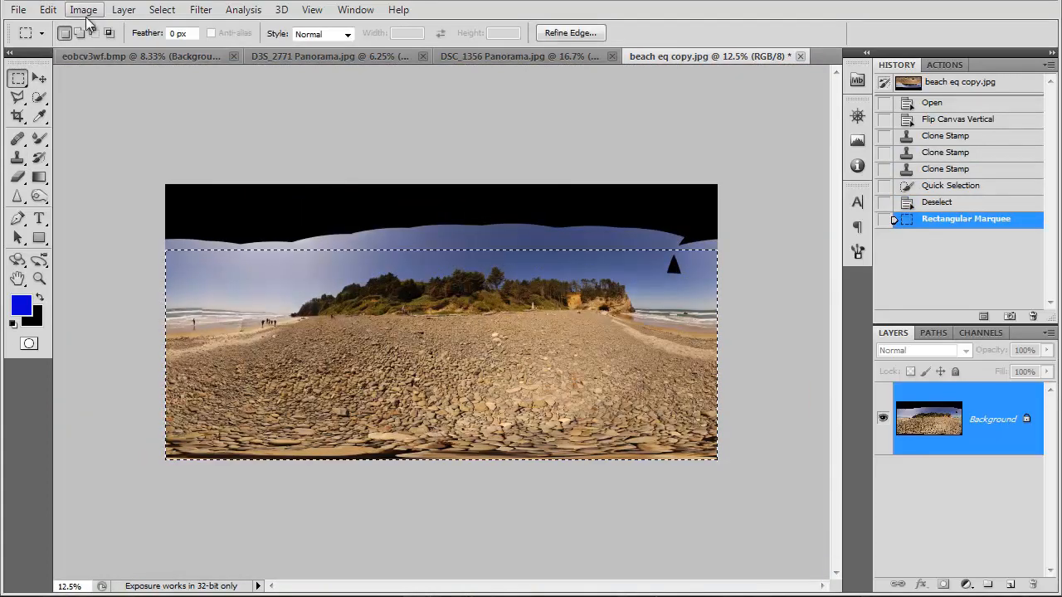
{"action": "left_click", "coordinate": [84, 10]}
{"action": "left_click", "coordinate": [120, 173]}
{"action": "key", "text": "ctrl+d"}
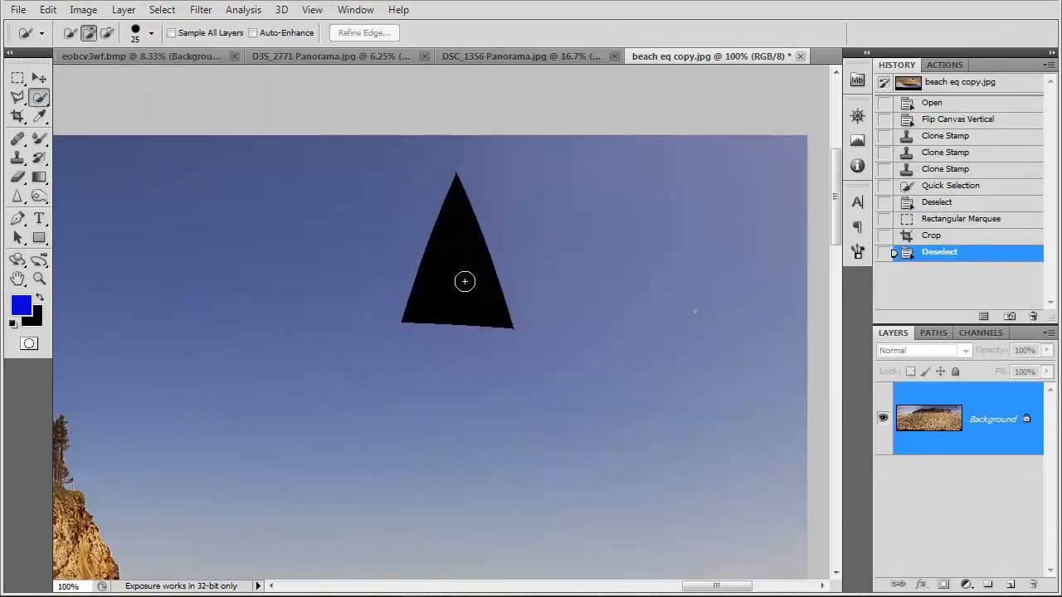
Step: Quick-select the black triangle in the sky and expand the selection slightly beyond its edges
{"action": "left_click_drag", "start_coordinate": [465, 281], "coordinate": [467, 246]}
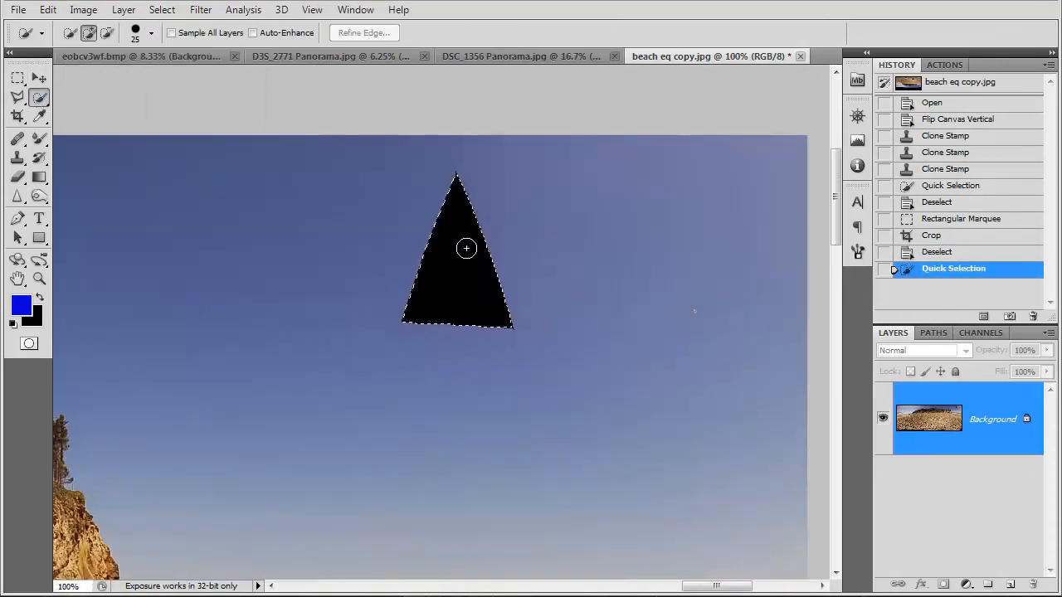
{"action": "left_click", "coordinate": [161, 10]}
{"action": "mouse_move", "coordinate": [207, 201]}
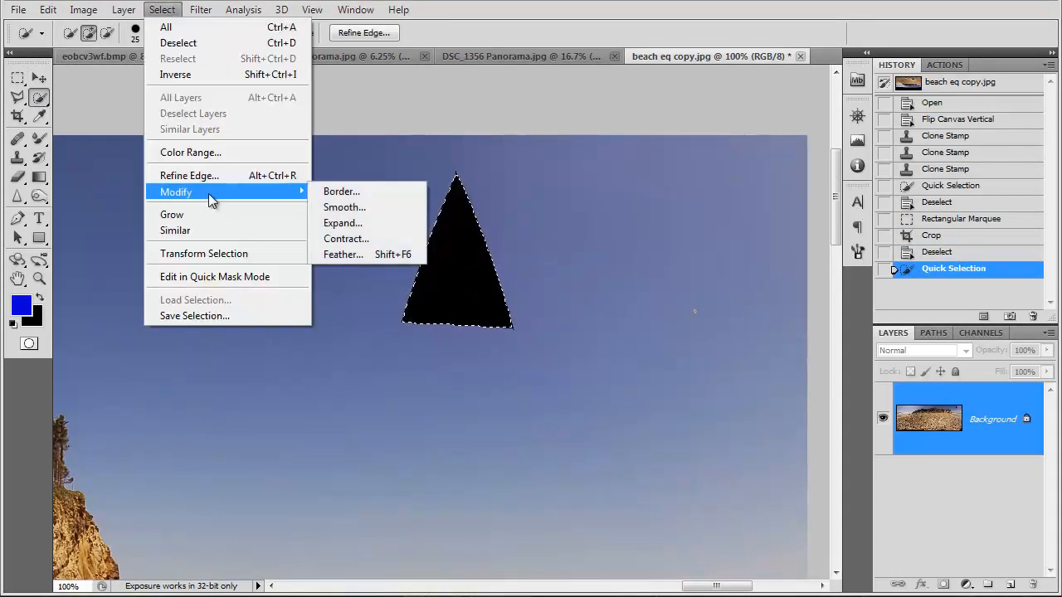
{"action": "left_click", "coordinate": [378, 226]}
{"action": "key", "text": "Return"}
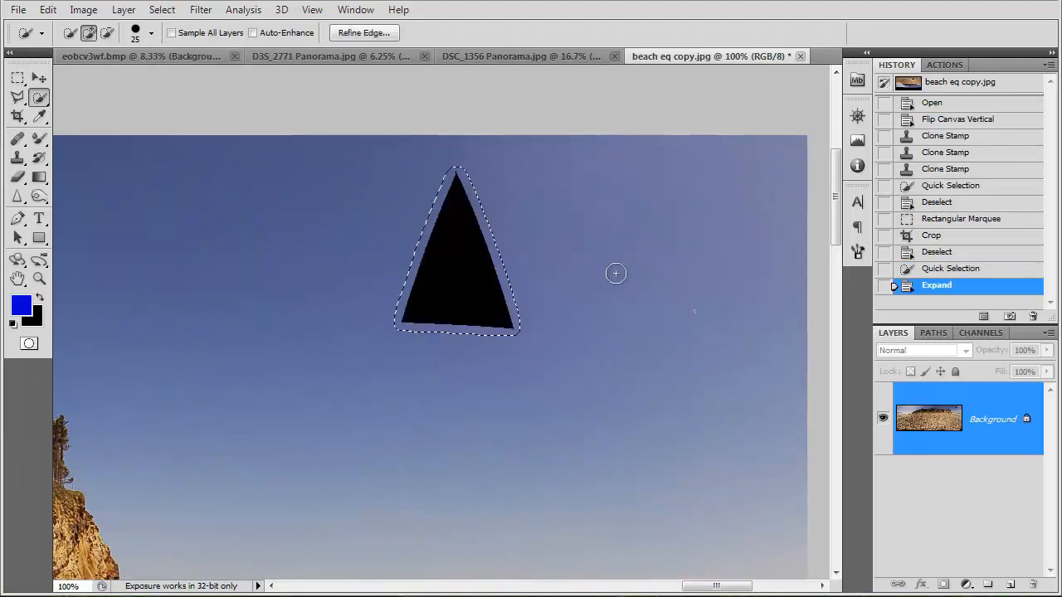
Step: Fill the selected triangle area with Content-Aware at 100% opacity and clear the selection
{"action": "key", "text": "shift+BackSpace"}
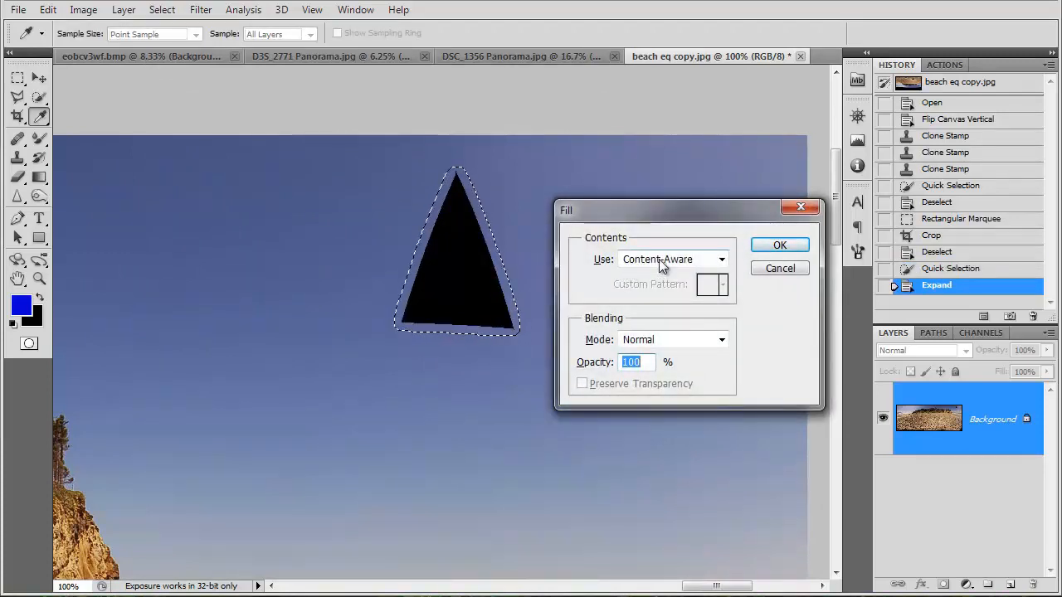
{"action": "key", "text": "Return"}
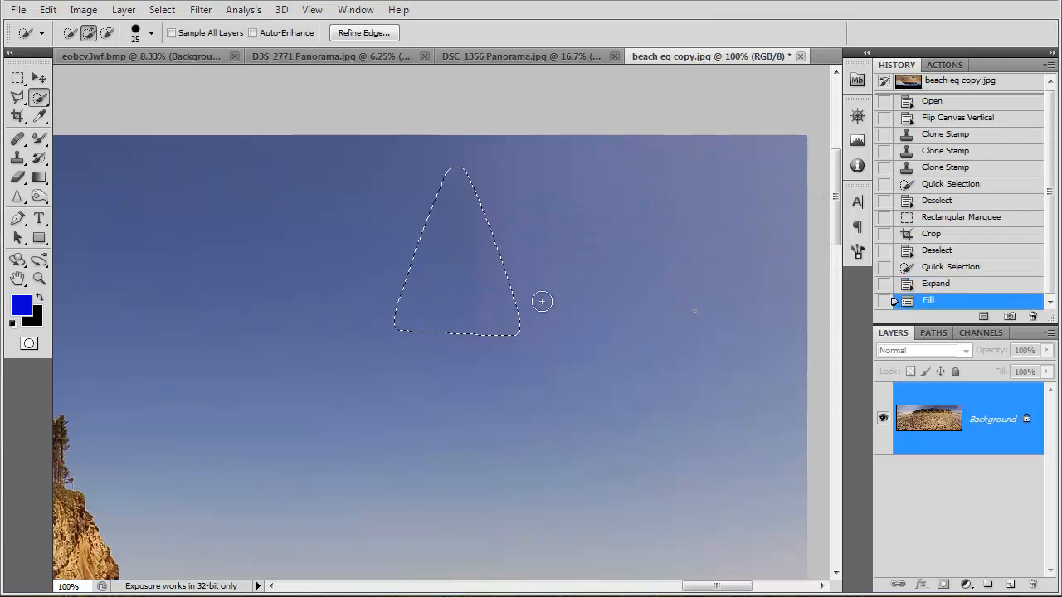
{"action": "left_click", "coordinate": [19, 79]}
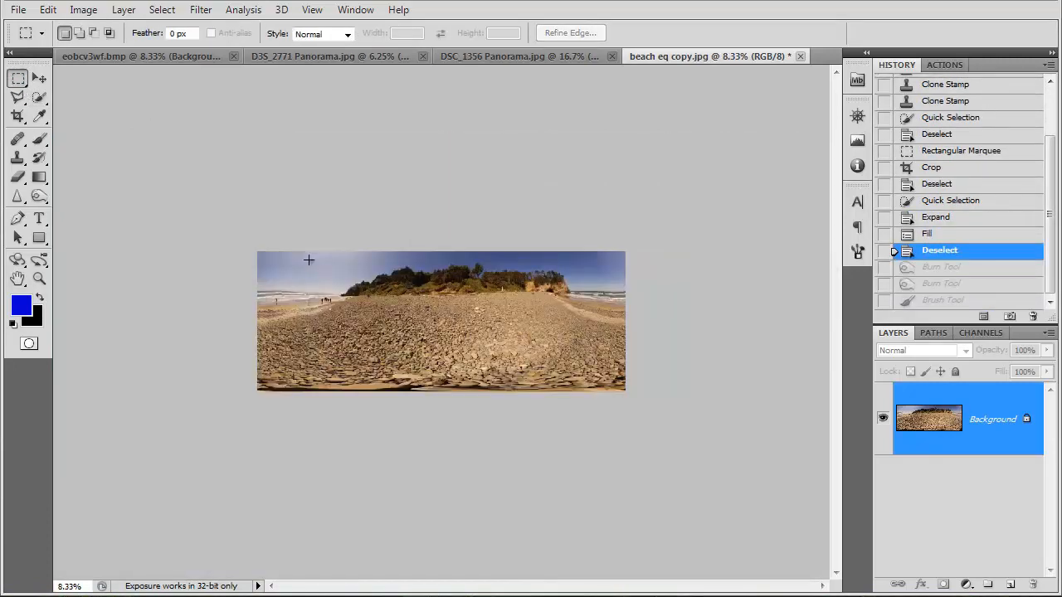
{"action": "key", "text": "ctrl+plus"}
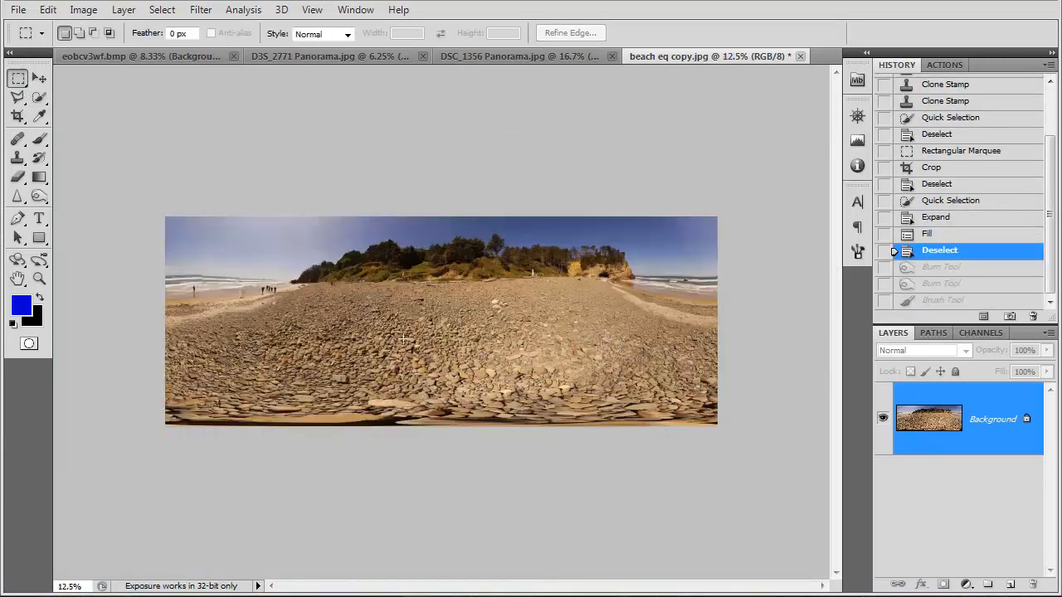
Step: Duplicate the background layer and extend the canvas upward to 200 percent height, keeping the width at 100 percent
{"action": "left_click_drag", "start_coordinate": [944, 448], "coordinate": [1010, 586]}
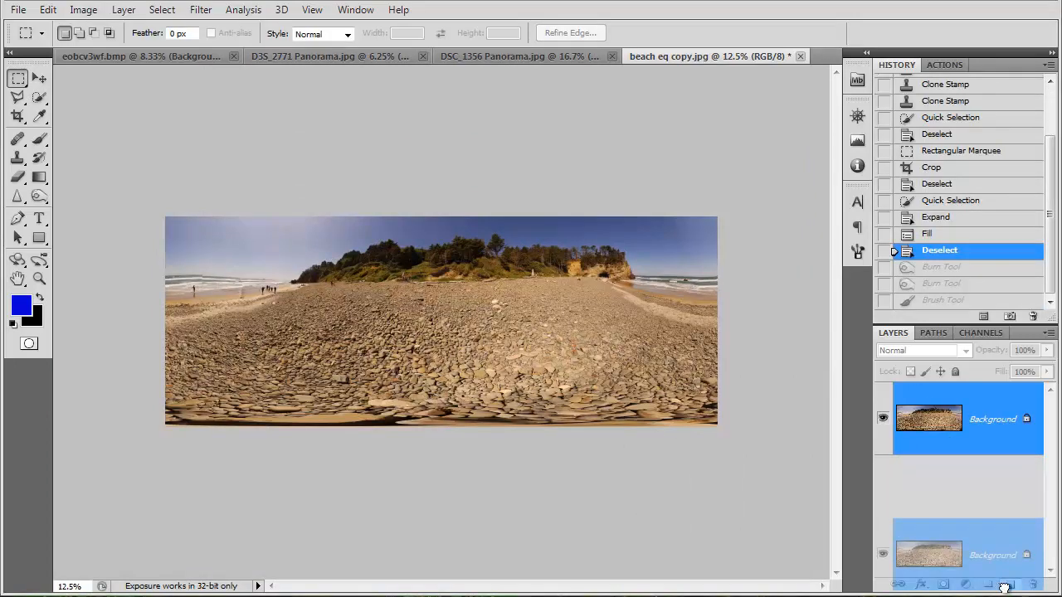
{"action": "left_click", "coordinate": [83, 9]}
{"action": "left_click", "coordinate": [108, 145]}
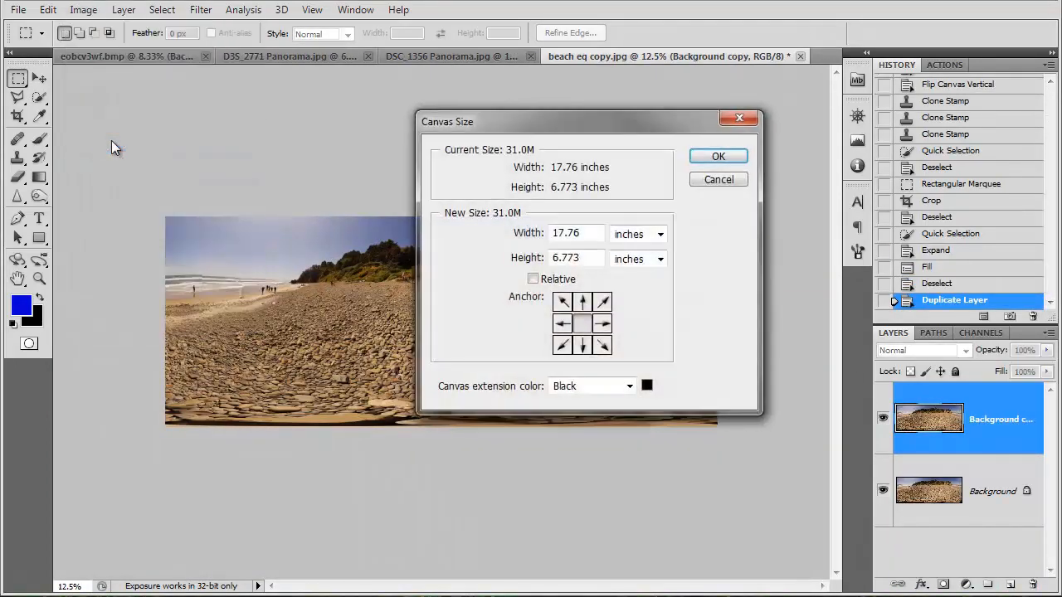
{"action": "left_click", "coordinate": [652, 245]}
{"action": "left_click_drag", "start_coordinate": [580, 258], "coordinate": [491, 259]}
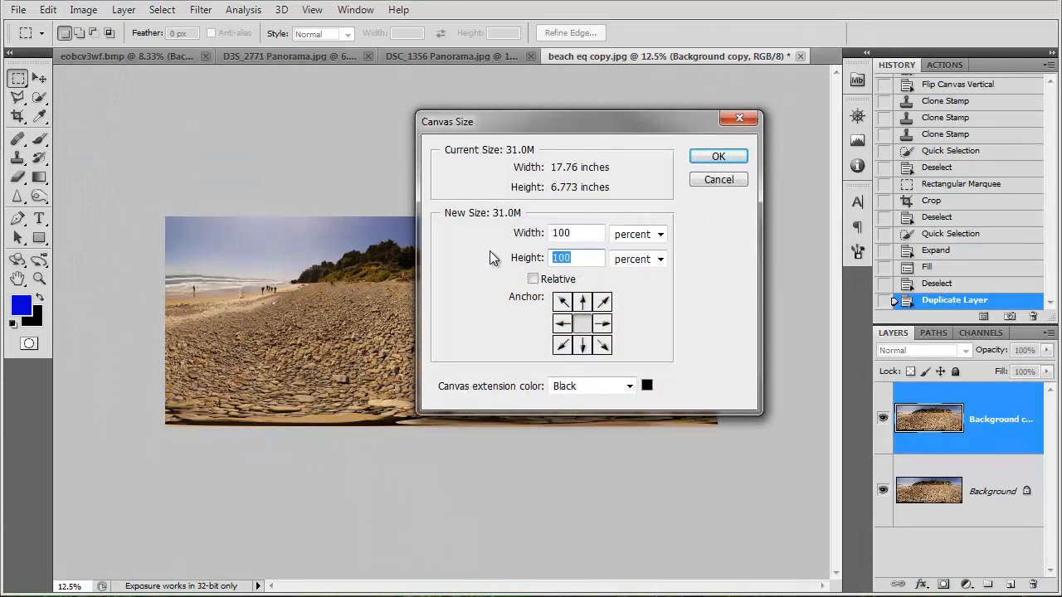
{"action": "type", "text": "2000"}
{"action": "key", "text": "BackSpace"}
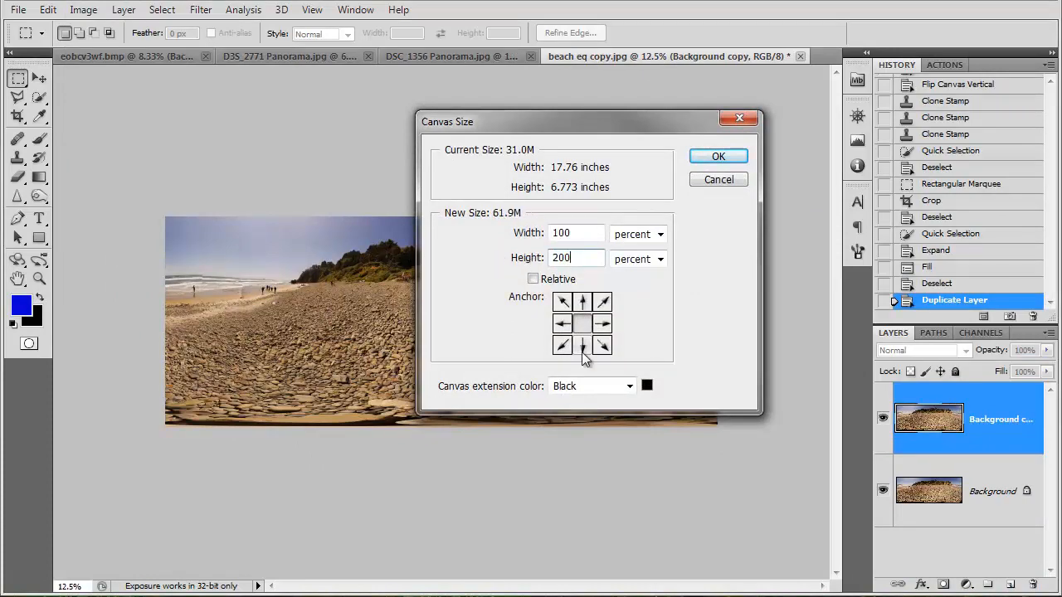
{"action": "left_click", "coordinate": [583, 350]}
{"action": "key", "text": "Return"}
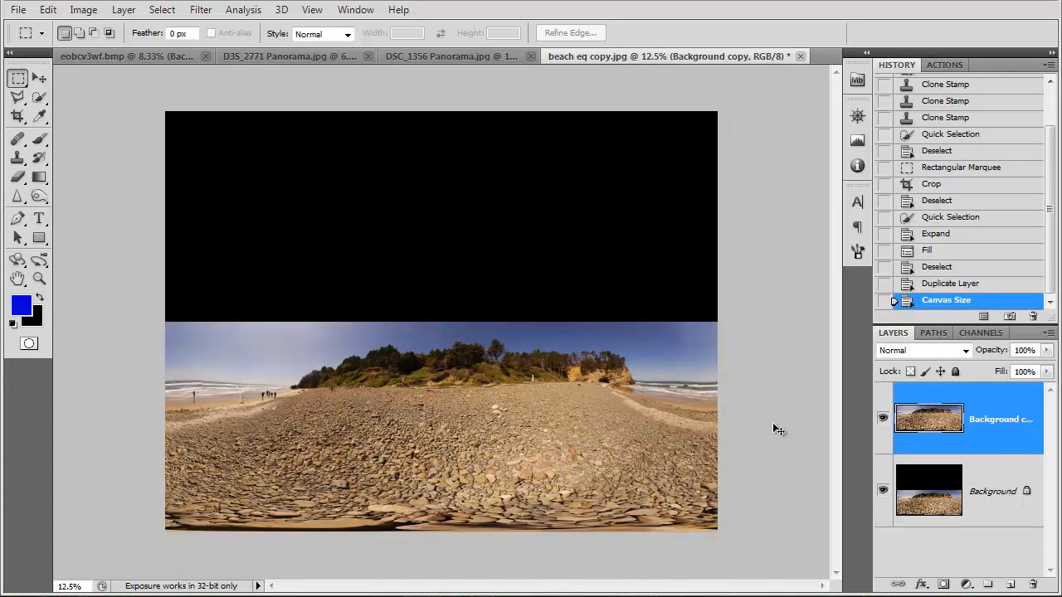
Step: Mirror the duplicated layer vertically into the black upper half of the canvas and merge it with the background
{"action": "key", "text": "ctrl+t"}
{"action": "left_click_drag", "start_coordinate": [750, 429], "coordinate": [790, 374]}
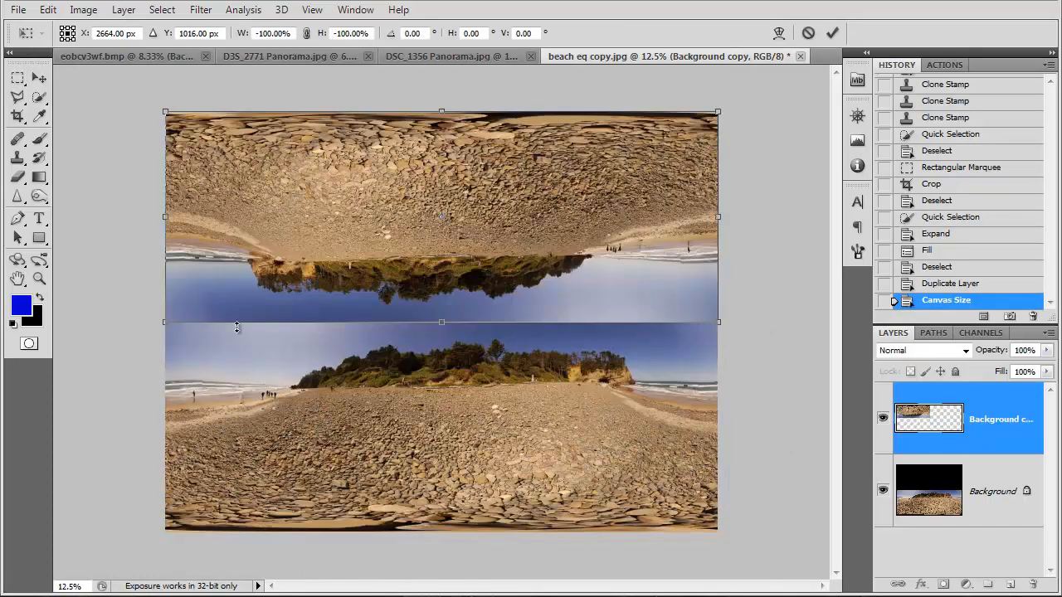
{"action": "right_click", "coordinate": [589, 296]}
{"action": "left_click", "coordinate": [645, 526]}
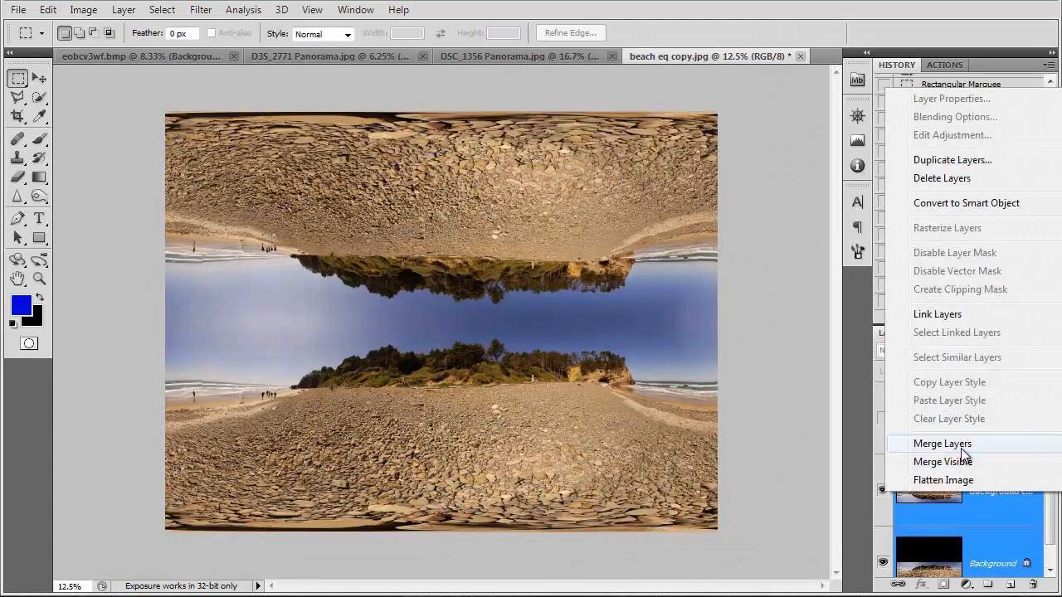
{"action": "left_click", "coordinate": [967, 444]}
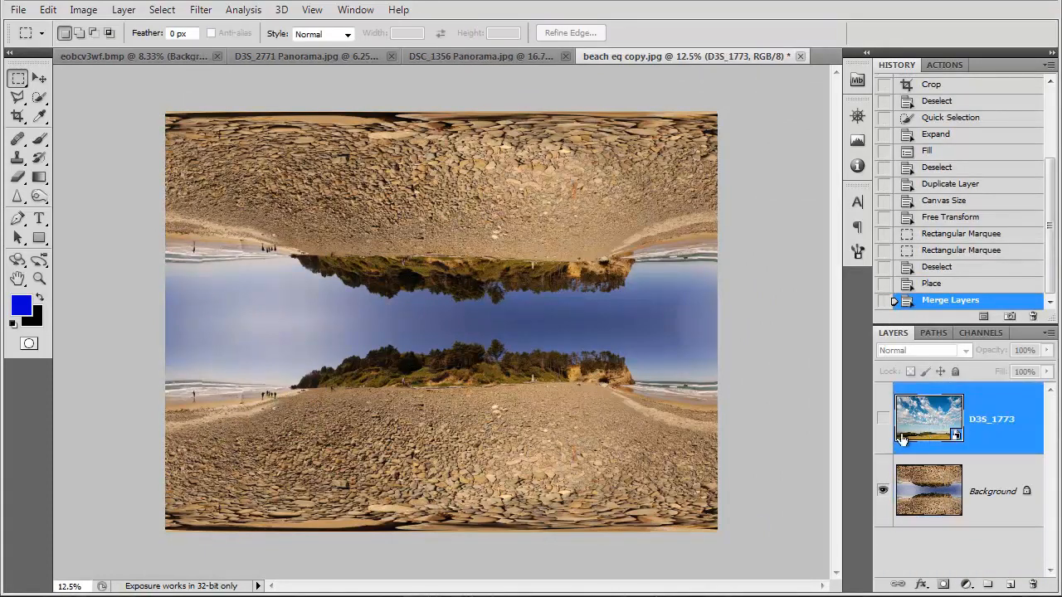
Step: Quick-select the entire sky band between the two mirrored landscapes on the Background layer
{"action": "left_click", "coordinate": [39, 97]}
{"action": "left_click", "coordinate": [76, 99]}
{"action": "left_click_drag", "start_coordinate": [227, 329], "coordinate": [465, 320]}
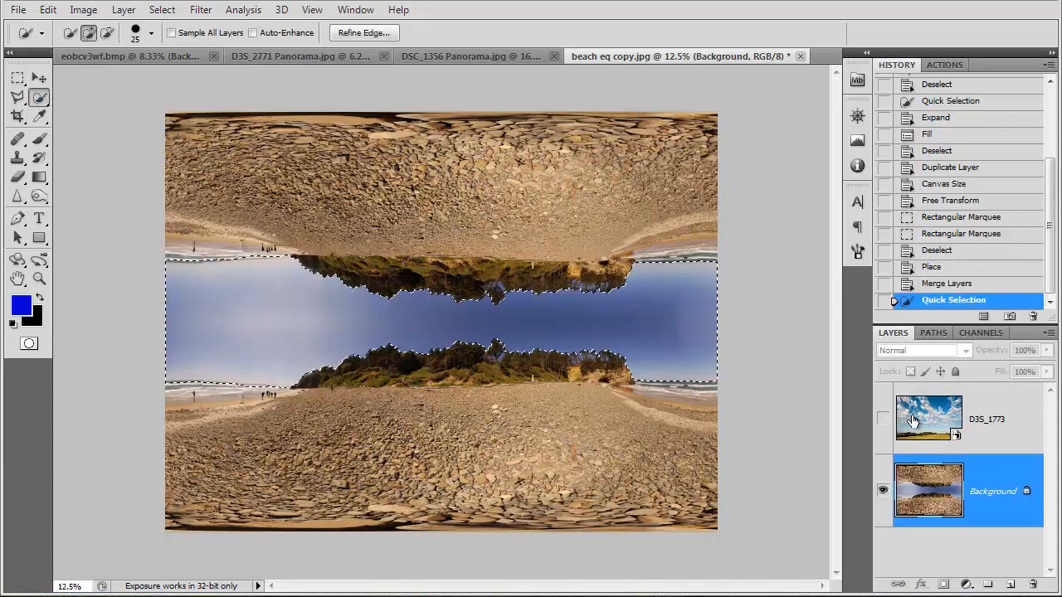
Step: Show the D3S_1773 cloud layer and mask it to the selected sky area
{"action": "left_click", "coordinate": [901, 422]}
{"action": "left_click", "coordinate": [883, 419]}
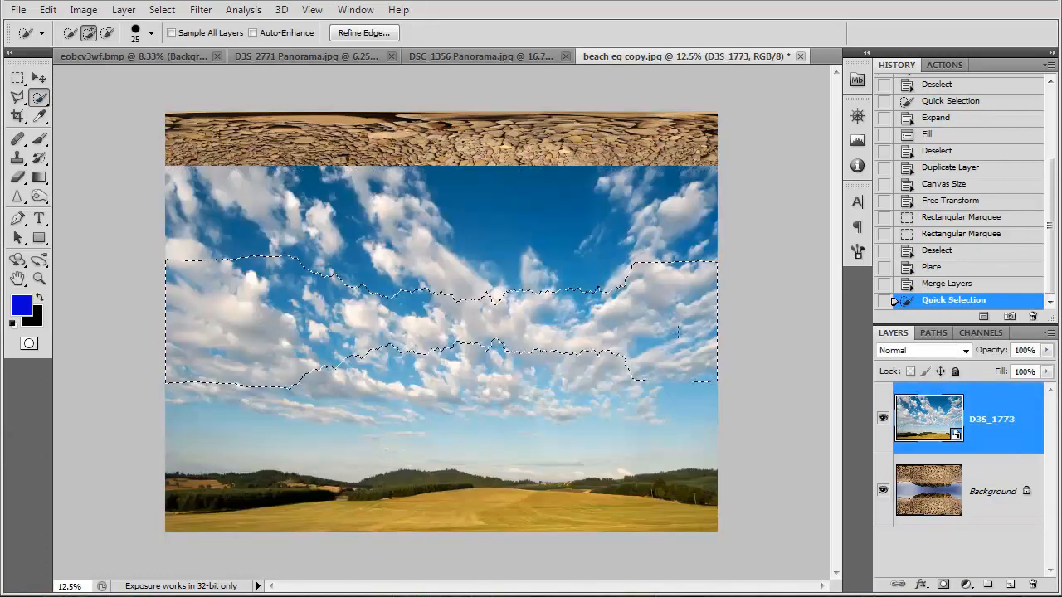
{"action": "left_click", "coordinate": [943, 585]}
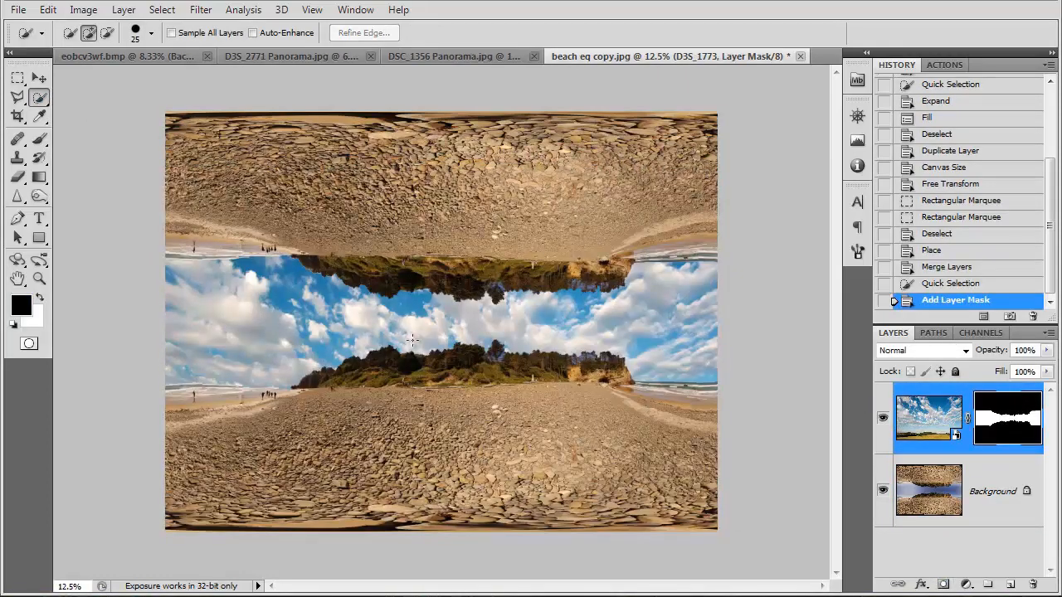
Step: Flatten the masked cloud layer and the background into a single layer
{"action": "key", "text": "ctrl+minus"}
{"action": "key", "text": "ctrl+minus"}
{"action": "key", "text": "ctrl+minus"}
{"action": "key", "text": "ctrl+plus"}
{"action": "key", "text": "ctrl+plus"}
{"action": "key", "text": "ctrl+plus"}
{"action": "left_click", "coordinate": [123, 9]}
{"action": "left_click", "coordinate": [163, 546]}
{"action": "left_click", "coordinate": [200, 10]}
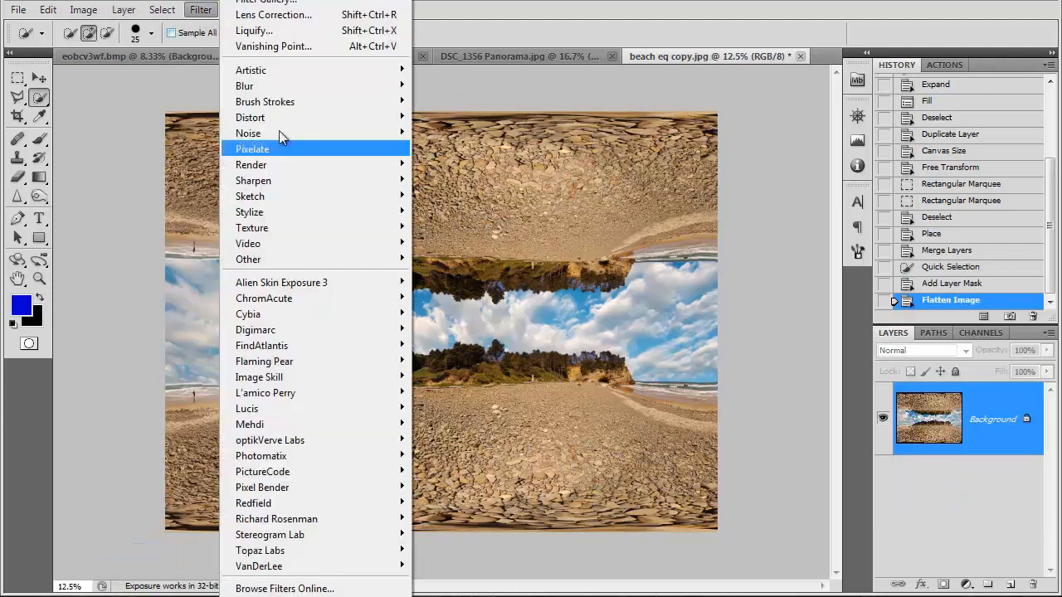
{"action": "mouse_move", "coordinate": [328, 260]}
{"action": "left_click", "coordinate": [440, 321]}
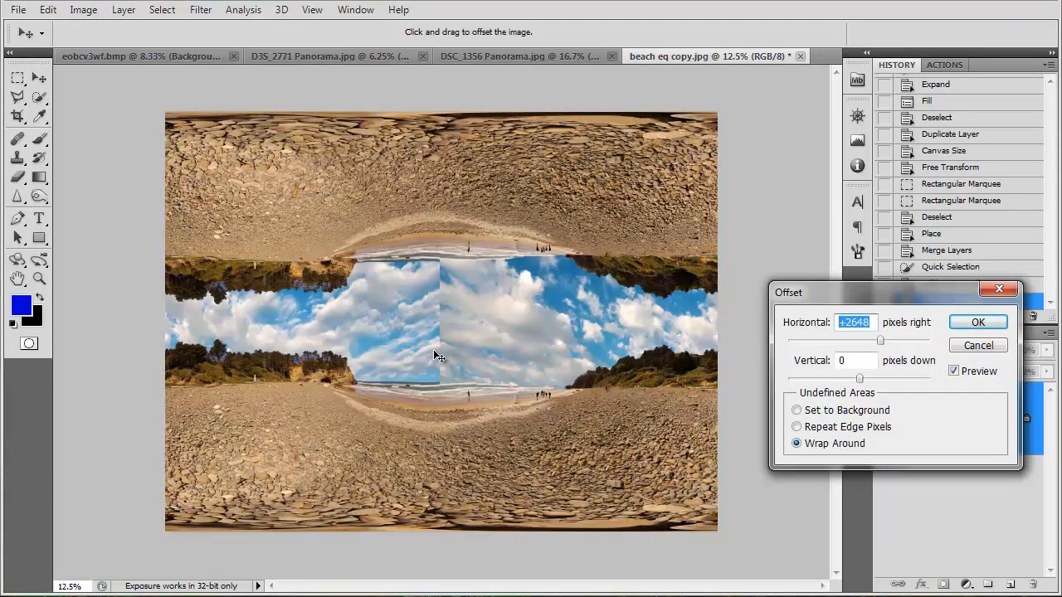
{"action": "left_click_drag", "start_coordinate": [878, 341], "coordinate": [859, 347]}
{"action": "left_click", "coordinate": [979, 346]}
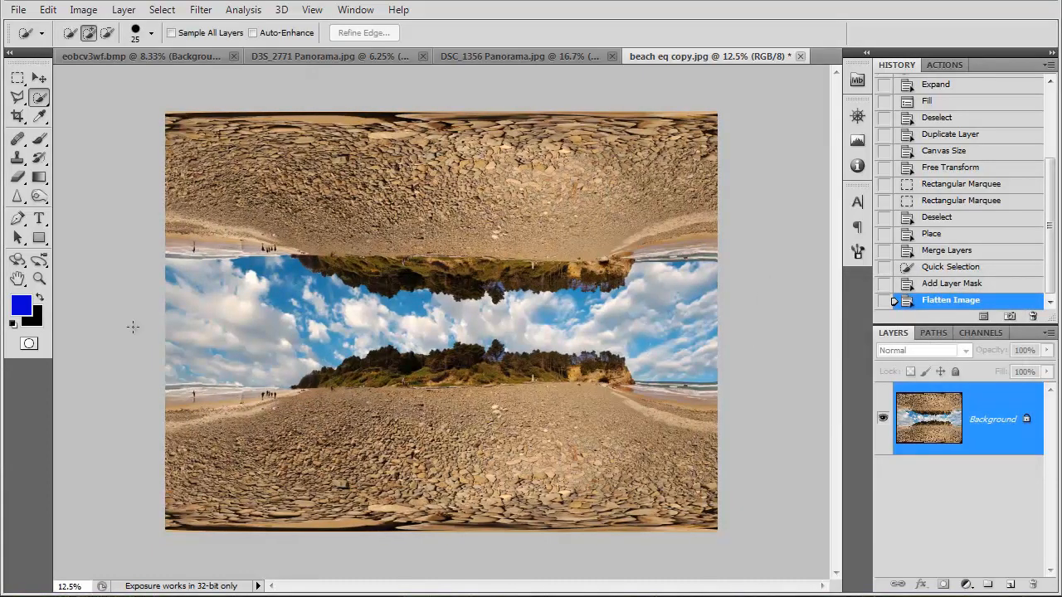
Step: Shift the image horizontally with the Offset filter, wrapping around, to bring its side edges together at the centre
{"action": "left_click", "coordinate": [200, 10]}
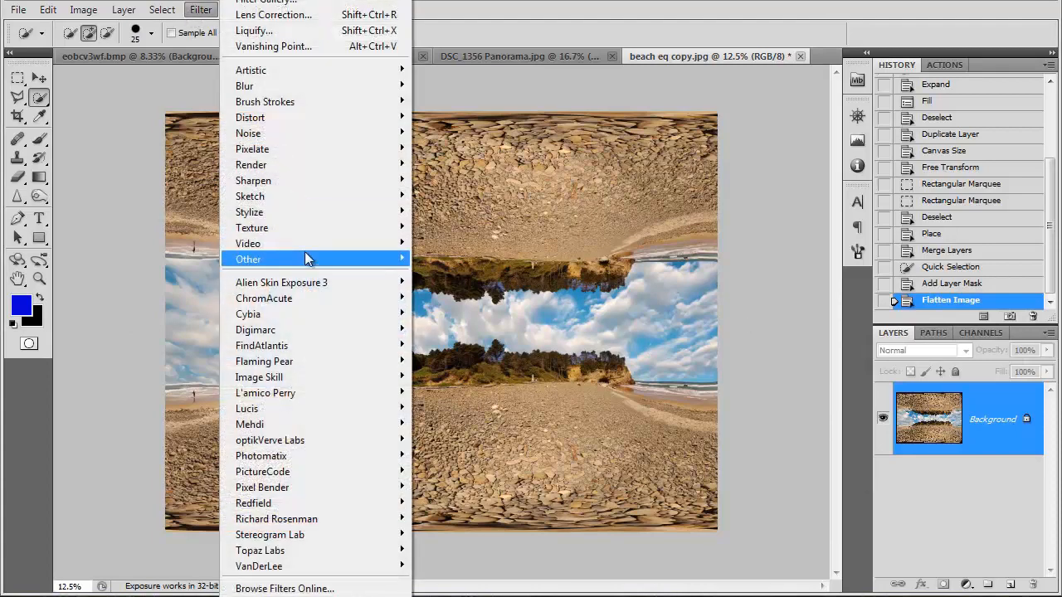
{"action": "mouse_move", "coordinate": [305, 259]}
{"action": "left_click", "coordinate": [434, 317]}
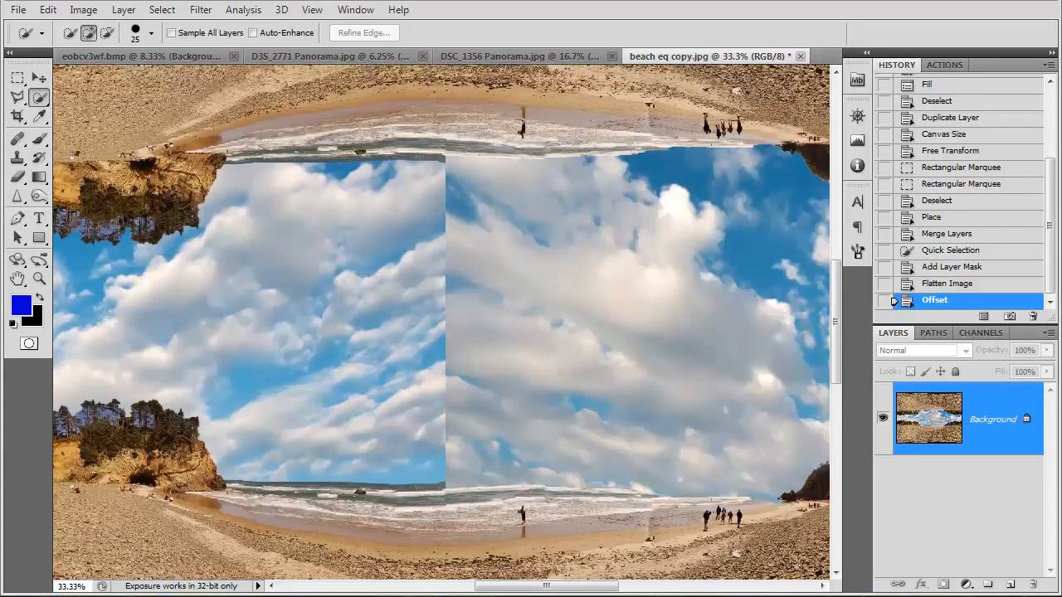
Step: Clone clouds over the vertical seam in the centre of the sky with a soft 319 px brush at 8% hardness
{"action": "left_click", "coordinate": [17, 158]}
{"action": "left_click", "coordinate": [86, 34]}
{"action": "left_click_drag", "start_coordinate": [112, 79], "coordinate": [176, 80]}
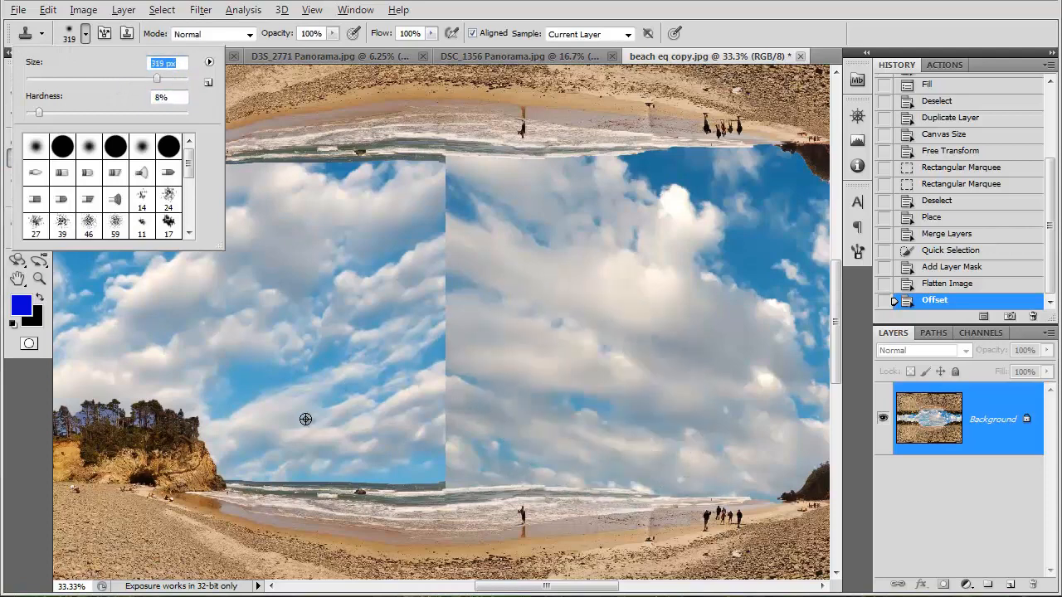
{"action": "left_click", "coordinate": [307, 420], "text": "alt"}
{"action": "left_click", "coordinate": [354, 434], "text": "alt"}
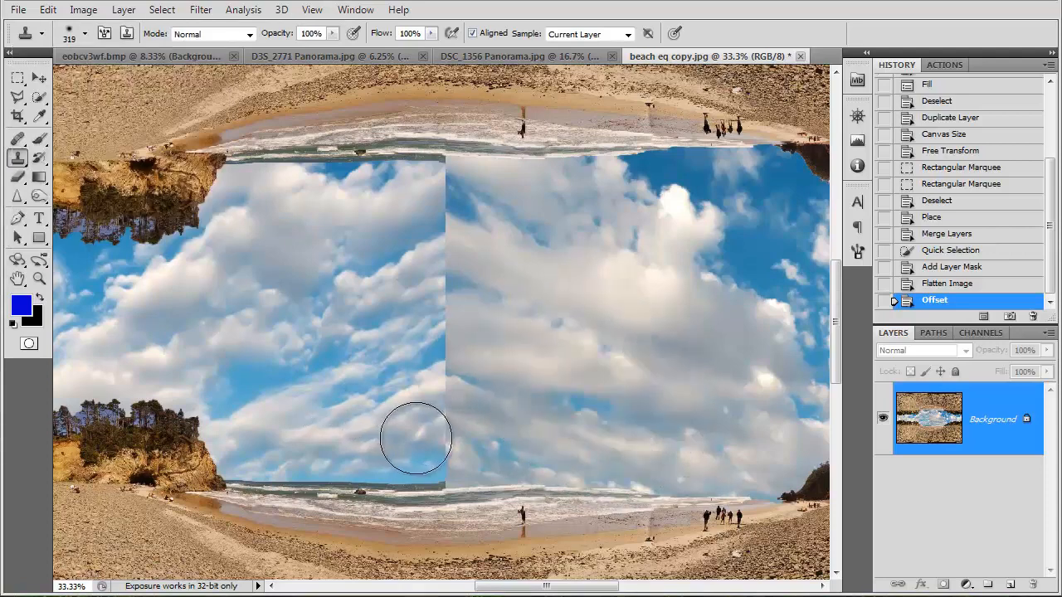
{"action": "mouse_move", "coordinate": [415, 439]}
{"action": "left_mouse_down"}
{"action": "mouse_move", "coordinate": [446, 453]}
{"action": "mouse_move", "coordinate": [444, 166]}
{"action": "left_mouse_up"}
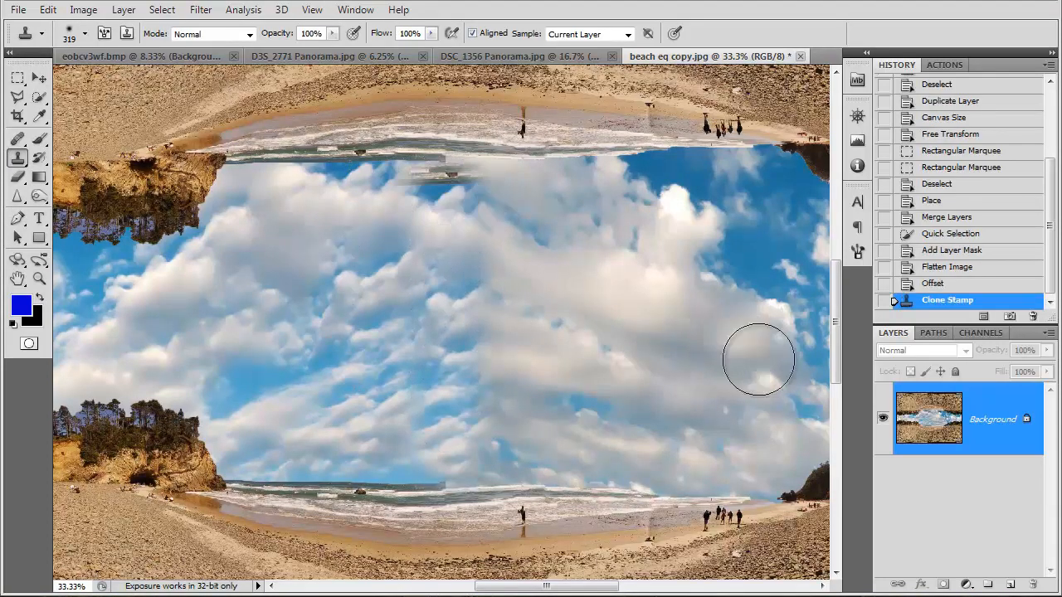
Step: Undo the last clone stroke and clone over the upper half of the sky seam and the mirrored waterline with 432 px and 80 px brushes
{"action": "key", "text": "ctrl+z"}
{"action": "left_click", "coordinate": [84, 34]}
{"action": "left_click_drag", "start_coordinate": [157, 80], "coordinate": [165, 82]}
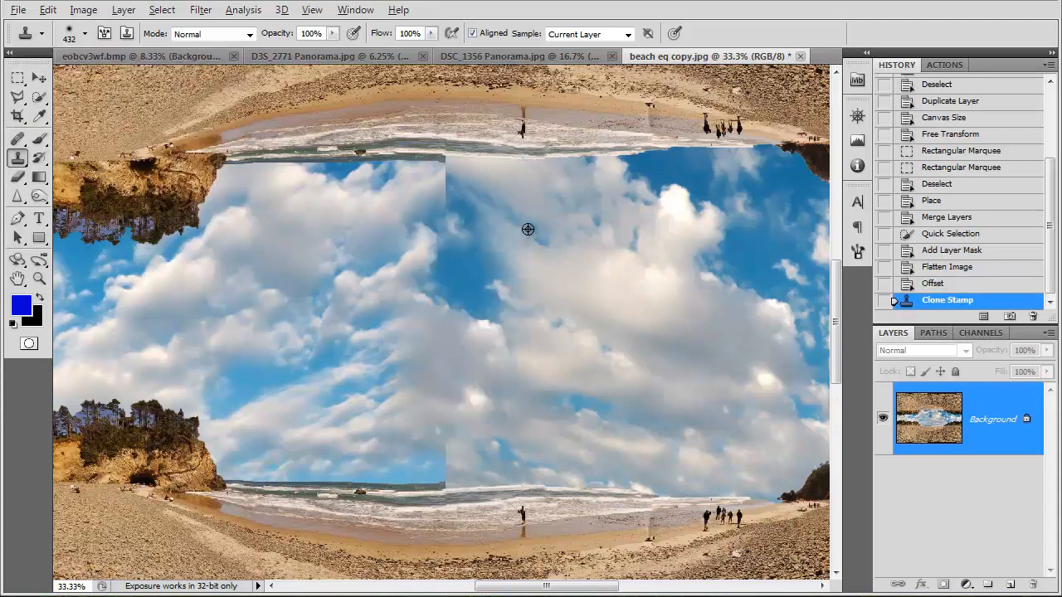
{"action": "left_click", "coordinate": [403, 165], "text": "alt"}
{"action": "left_click_drag", "start_coordinate": [446, 167], "coordinate": [440, 202]}
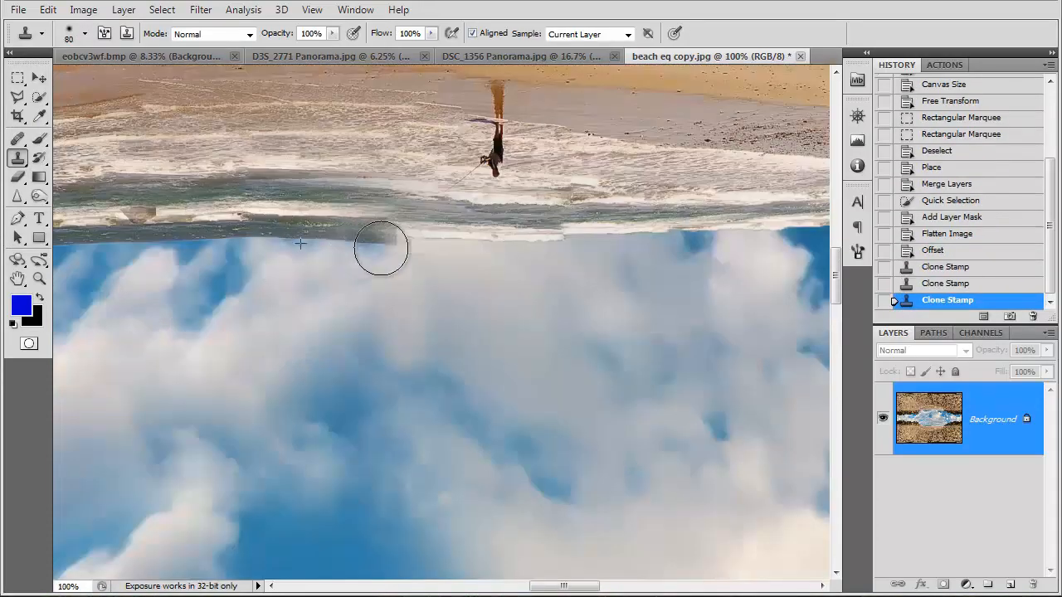
{"action": "left_click", "coordinate": [381, 247]}
Step: Clone the sea horizon and clouds over the remaining seam above the lower waterline with the 80 px brush
{"action": "left_click_drag", "start_coordinate": [576, 476], "coordinate": [558, 128]}
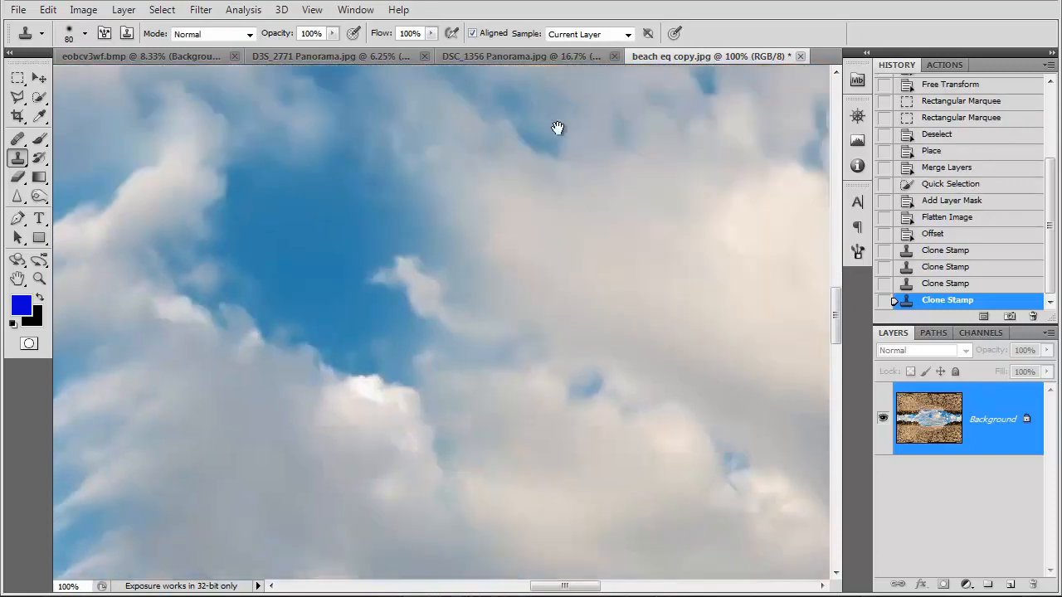
{"action": "left_click_drag", "start_coordinate": [551, 382], "coordinate": [555, 135]}
{"action": "mouse_move", "coordinate": [564, 411]}
{"action": "left_mouse_down"}
{"action": "mouse_move", "coordinate": [569, 196]}
{"action": "mouse_move", "coordinate": [694, 201]}
{"action": "left_mouse_up"}
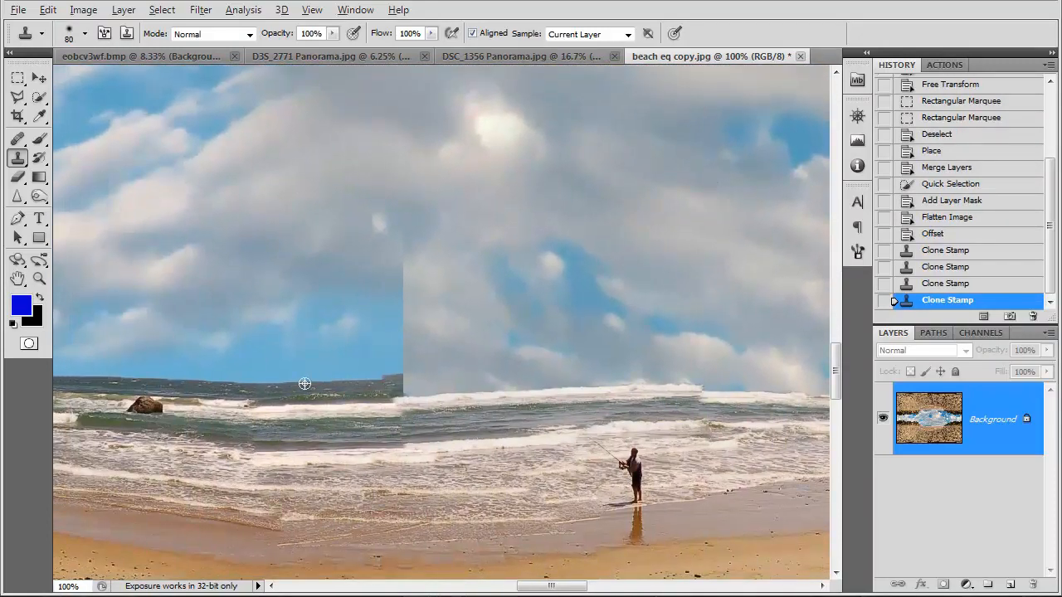
{"action": "left_click", "coordinate": [284, 384], "text": "alt"}
{"action": "mouse_move", "coordinate": [407, 374]}
{"action": "left_mouse_down"}
{"action": "mouse_move", "coordinate": [485, 381]}
{"action": "mouse_move", "coordinate": [421, 372]}
{"action": "mouse_move", "coordinate": [397, 342]}
{"action": "mouse_move", "coordinate": [410, 214]}
{"action": "left_mouse_up"}
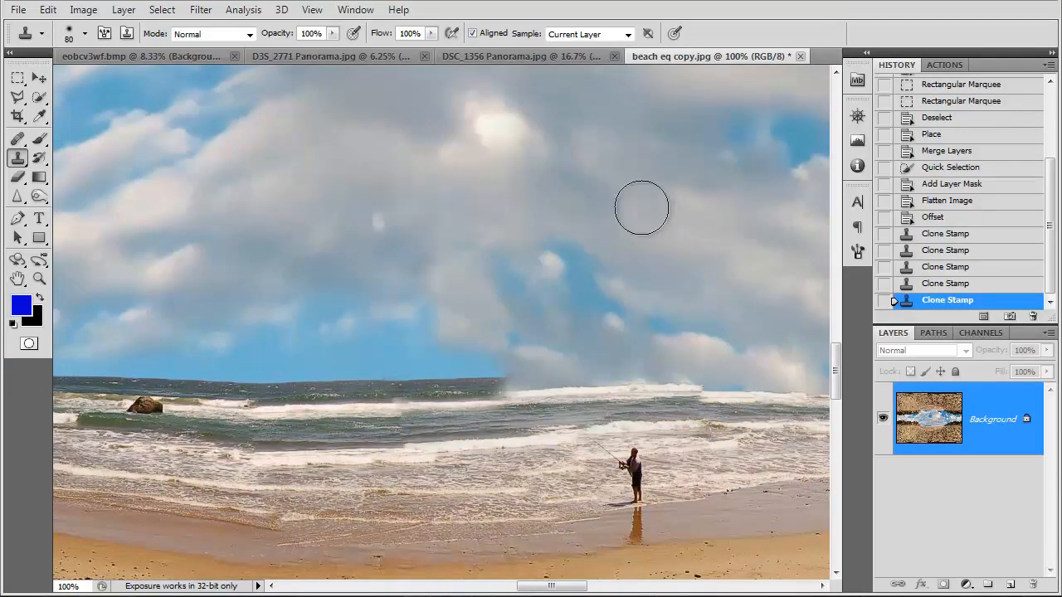
Step: Check the retouched panorama across its width and shift it horizontally with the Offset filter so the treeline sits in the centre
{"action": "key", "text": "ctrl+minus"}
{"action": "key", "text": "ctrl+minus"}
{"action": "key", "text": "ctrl+minus"}
{"action": "key", "text": "ctrl+minus"}
{"action": "key", "text": "ctrl+minus"}
{"action": "key", "text": "ctrl+minus"}
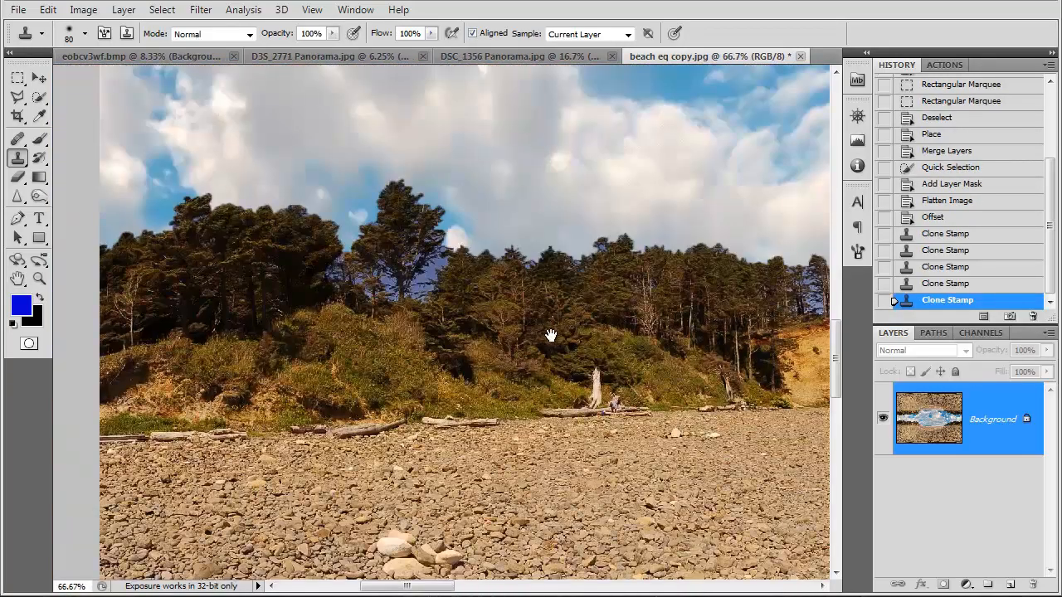
{"action": "left_click_drag", "start_coordinate": [747, 349], "coordinate": [33, 356]}
{"action": "left_click_drag", "start_coordinate": [813, 350], "coordinate": [207, 350]}
{"action": "left_click_drag", "start_coordinate": [730, 345], "coordinate": [47, 346]}
{"action": "left_click_drag", "start_coordinate": [731, 349], "coordinate": [340, 406]}
{"action": "left_click_drag", "start_coordinate": [237, 362], "coordinate": [325, 424]}
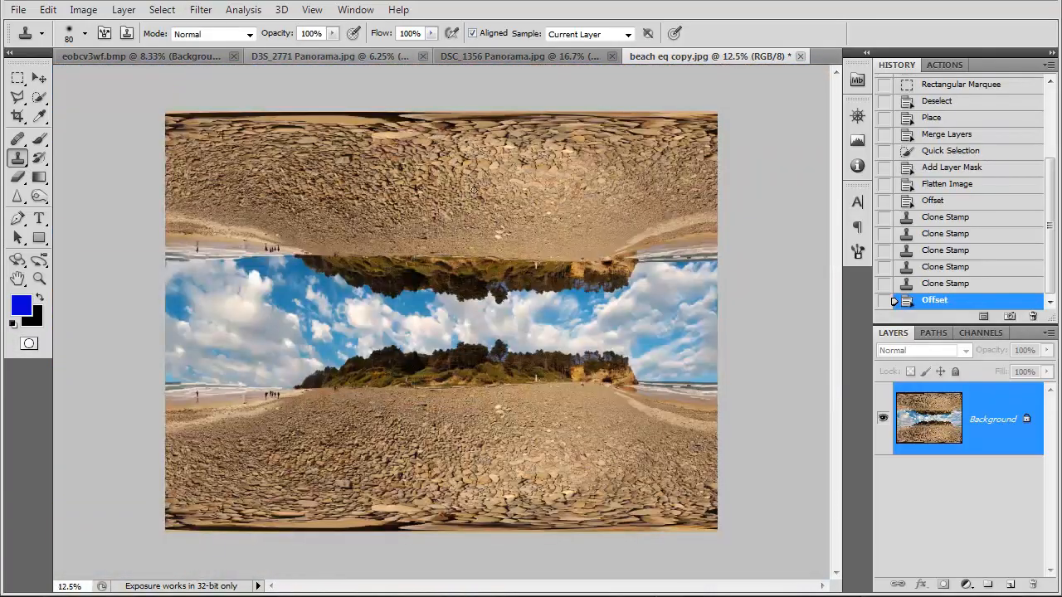
Step: Start the Flaming Pear Flexify 2 filter on the panorama and try a latitude of -90 with stereographic output
{"action": "left_click", "coordinate": [201, 13]}
{"action": "mouse_move", "coordinate": [291, 361]}
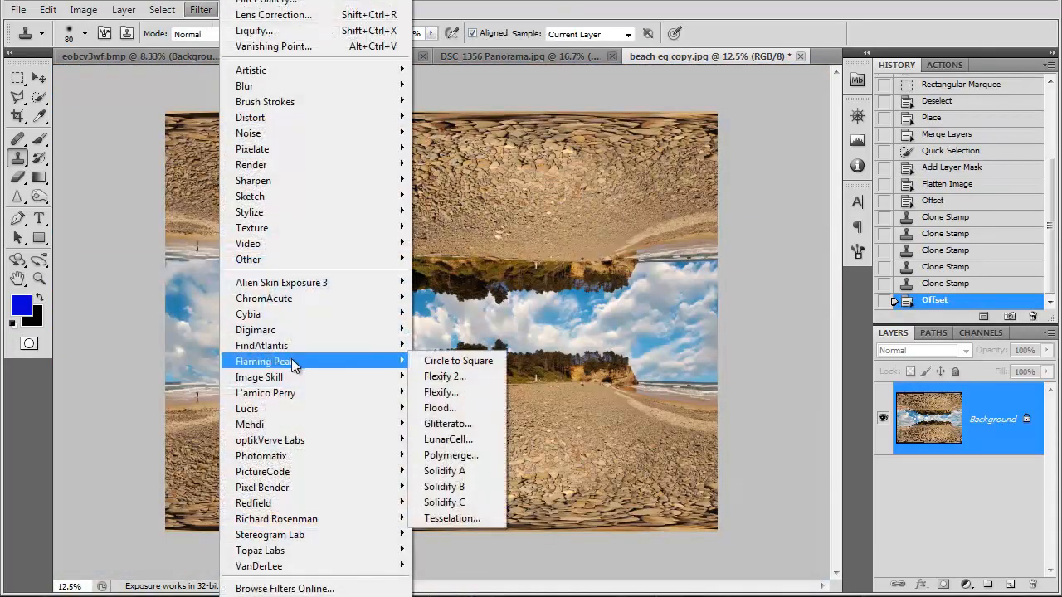
{"action": "left_click", "coordinate": [483, 378]}
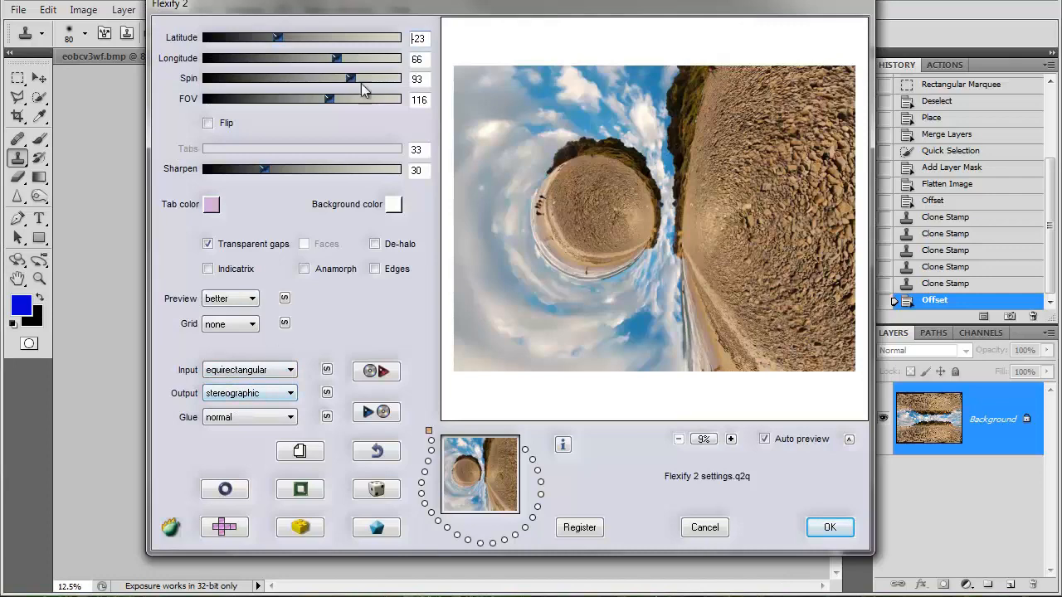
{"action": "left_click_drag", "start_coordinate": [278, 38], "coordinate": [407, 40]}
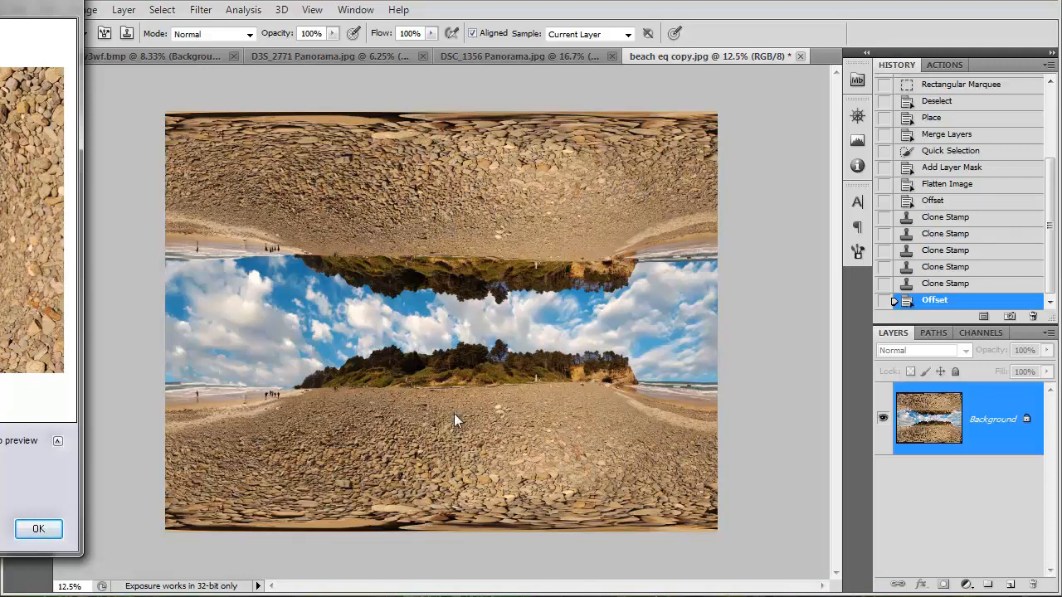
{"action": "left_click_drag", "start_coordinate": [0, 8], "coordinate": [543, 14]}
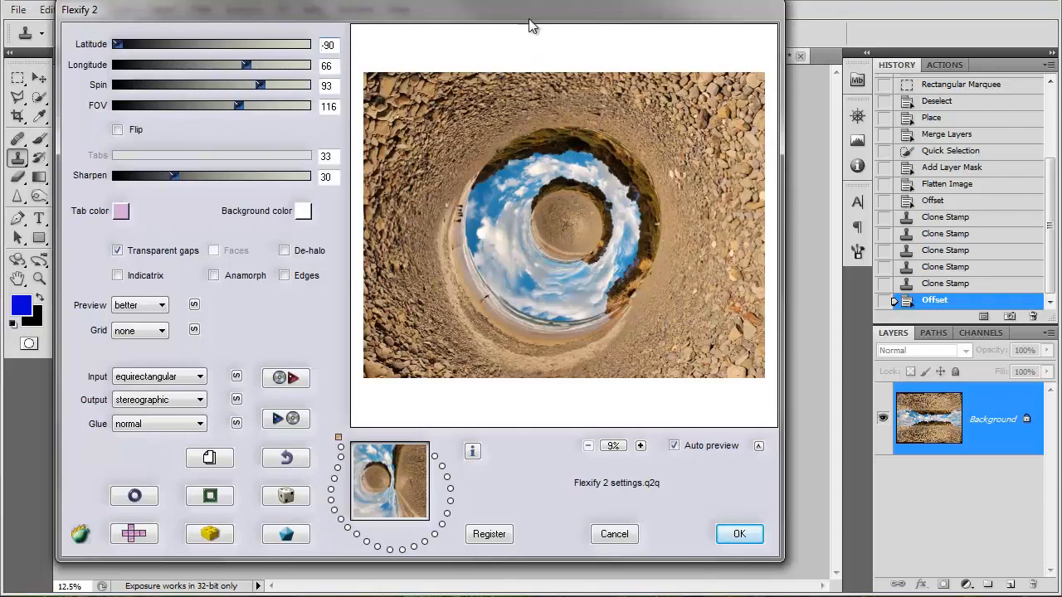
{"action": "mouse_move", "coordinate": [531, 23]}
{"action": "left_mouse_down"}
{"action": "mouse_move", "coordinate": [82, 23]}
{"action": "mouse_move", "coordinate": [511, 25]}
{"action": "left_mouse_up"}
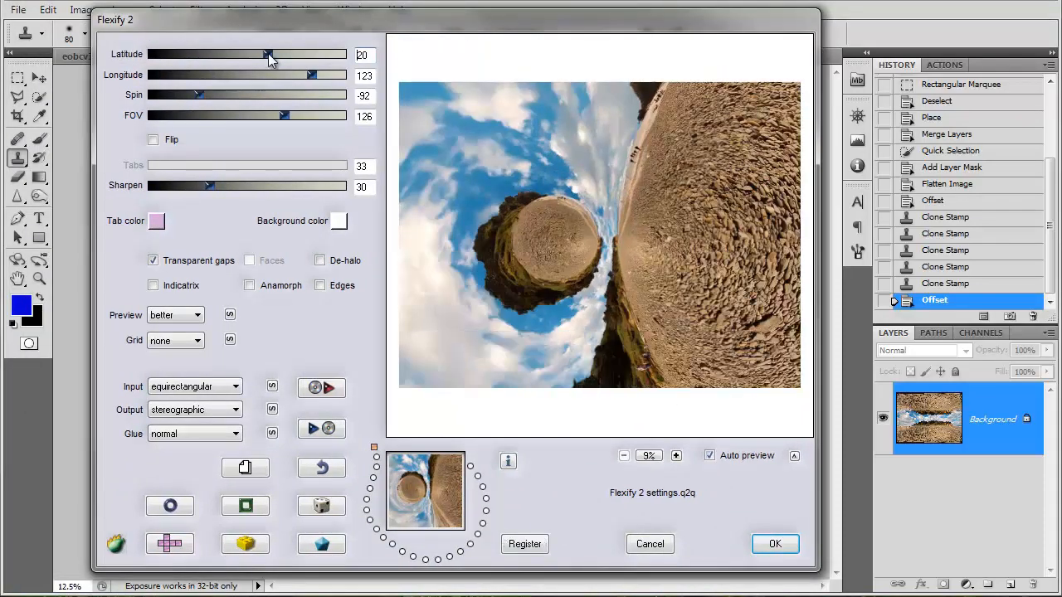
Step: Set the Flexify 2 latitude to 31 and the FOV to 111, and apply the stereographic projection
{"action": "left_click_drag", "start_coordinate": [270, 53], "coordinate": [280, 55]}
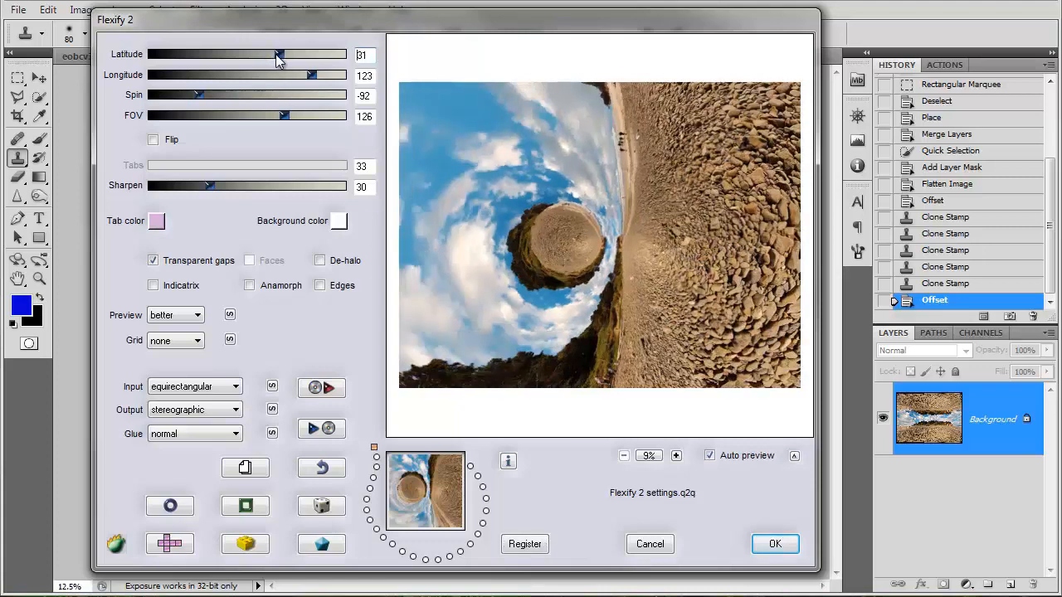
{"action": "left_click_drag", "start_coordinate": [285, 120], "coordinate": [268, 116]}
{"action": "left_click_drag", "start_coordinate": [278, 54], "coordinate": [279, 58]}
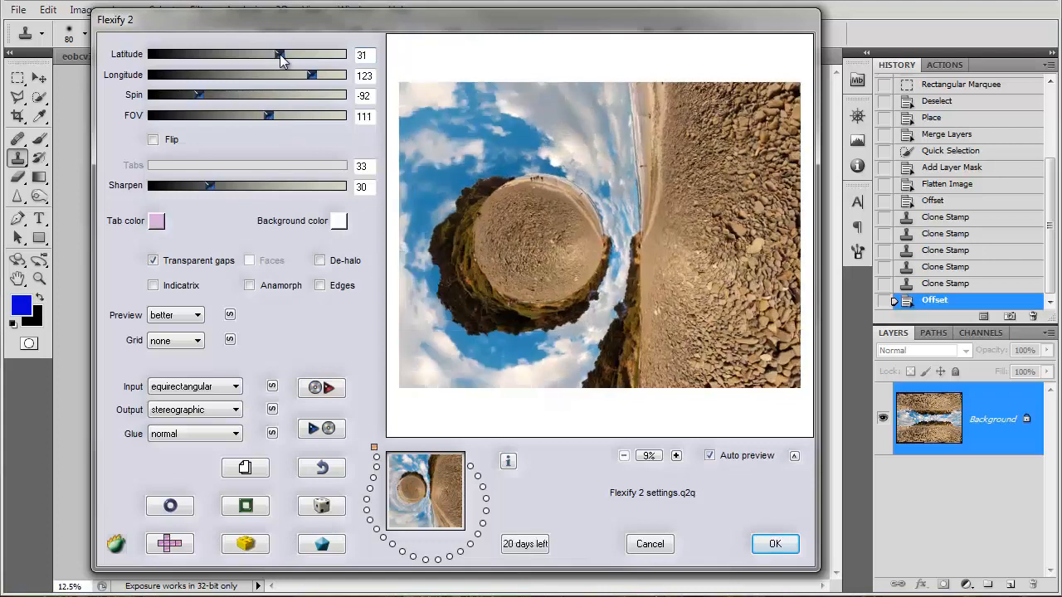
{"action": "left_click", "coordinate": [775, 548]}
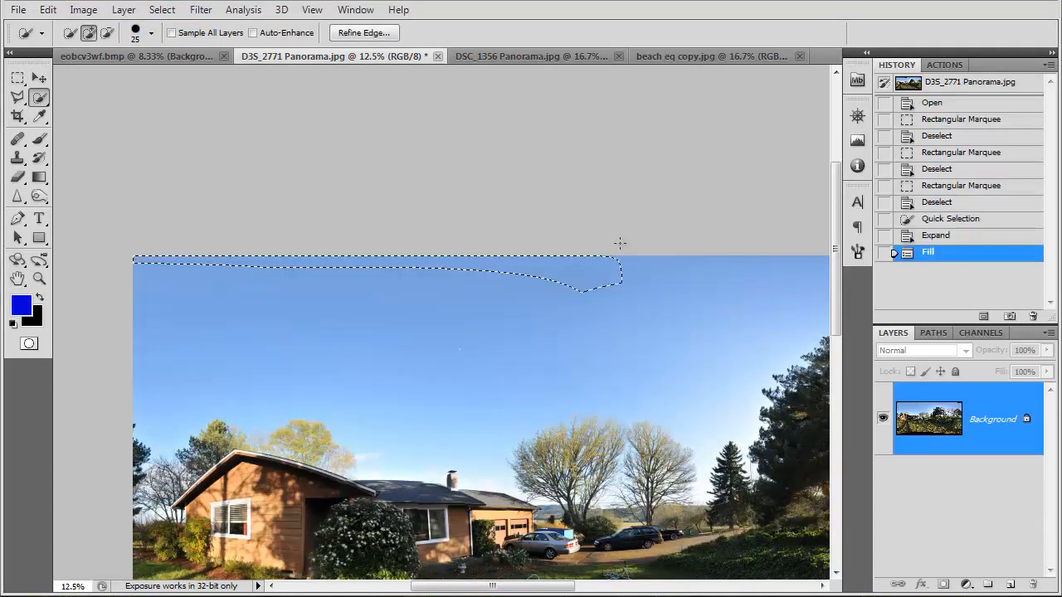
Step: Crop the D3S_2771 panorama with a full-width rectangular selection that excludes the black strip below the grass, and deselect
{"action": "left_click", "coordinate": [580, 242]}
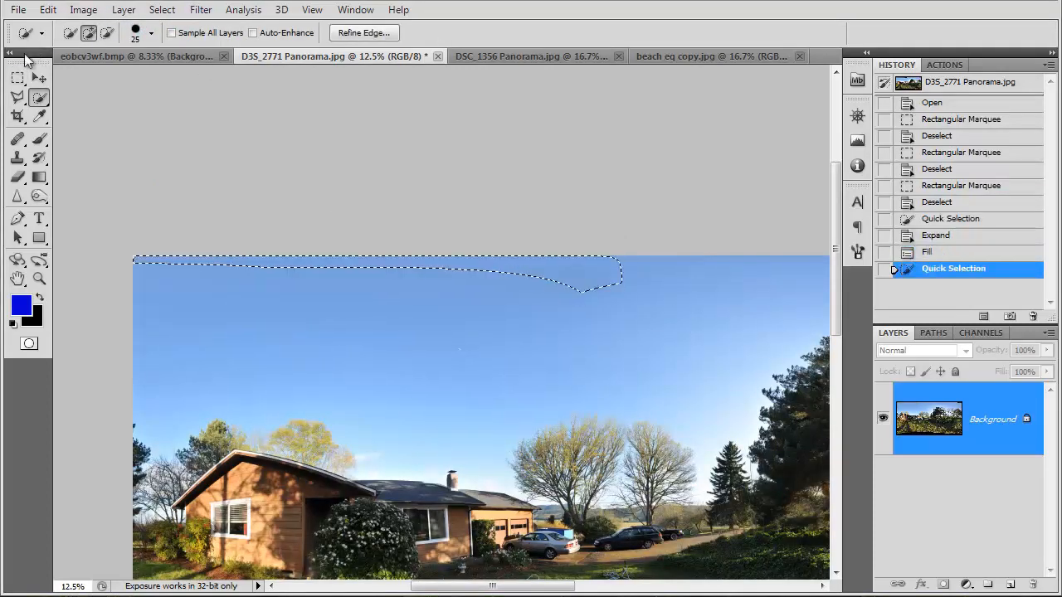
{"action": "left_click", "coordinate": [17, 77]}
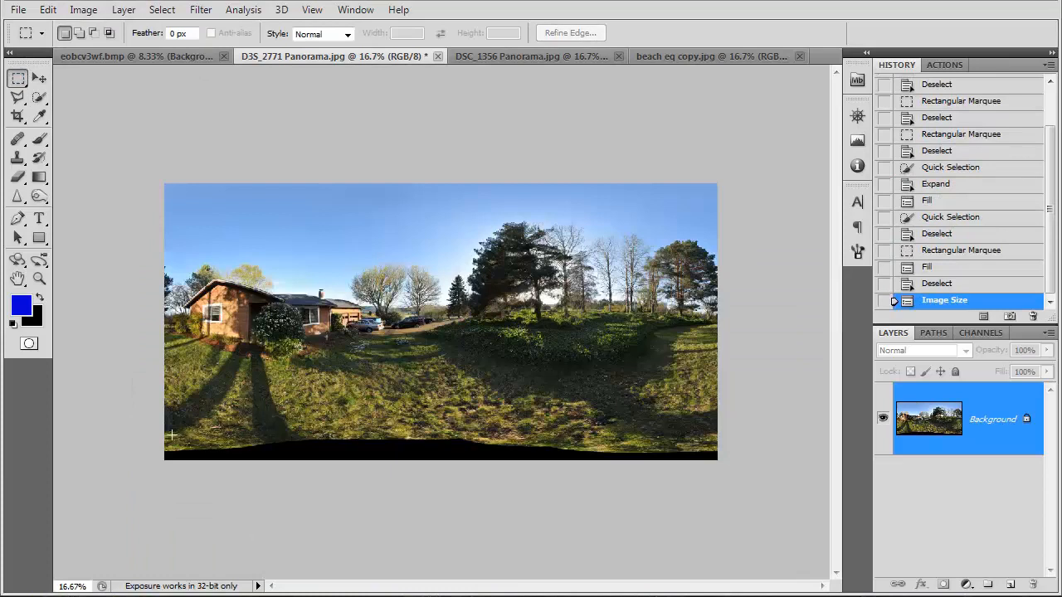
{"action": "left_click_drag", "start_coordinate": [535, 426], "coordinate": [794, 174]}
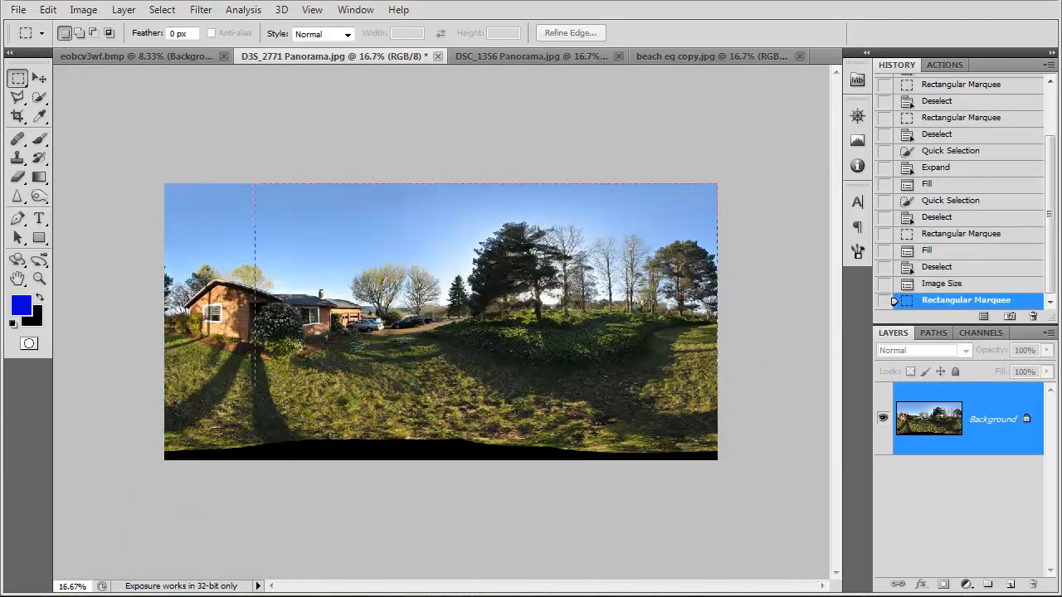
{"action": "left_click_drag", "start_coordinate": [154, 426], "coordinate": [147, 436]}
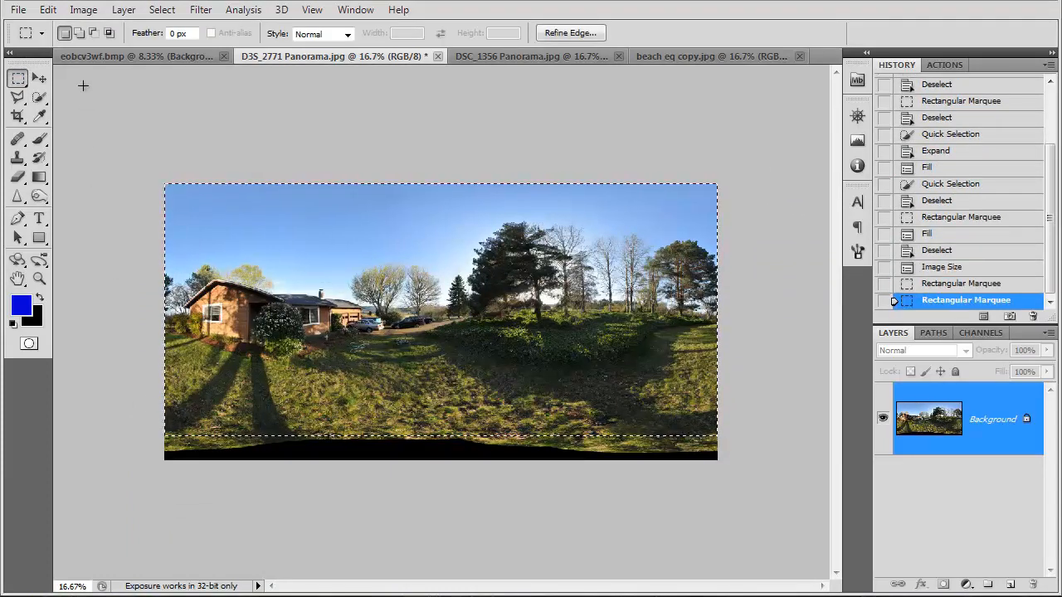
{"action": "left_click", "coordinate": [86, 15]}
{"action": "left_click", "coordinate": [97, 173]}
{"action": "key", "text": "ctrl+d"}
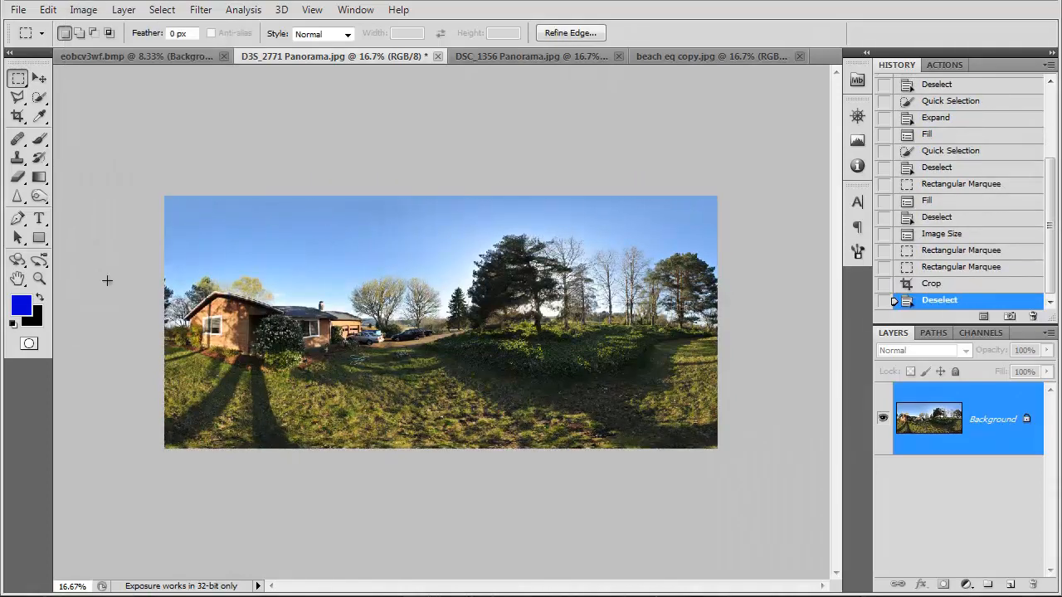
Step: Duplicate the background layer of the cropped D3S_2771 panorama
{"action": "key", "text": "ctrl+minus"}
{"action": "key", "text": "ctrl+plus"}
{"action": "key", "text": "ctrl+plus"}
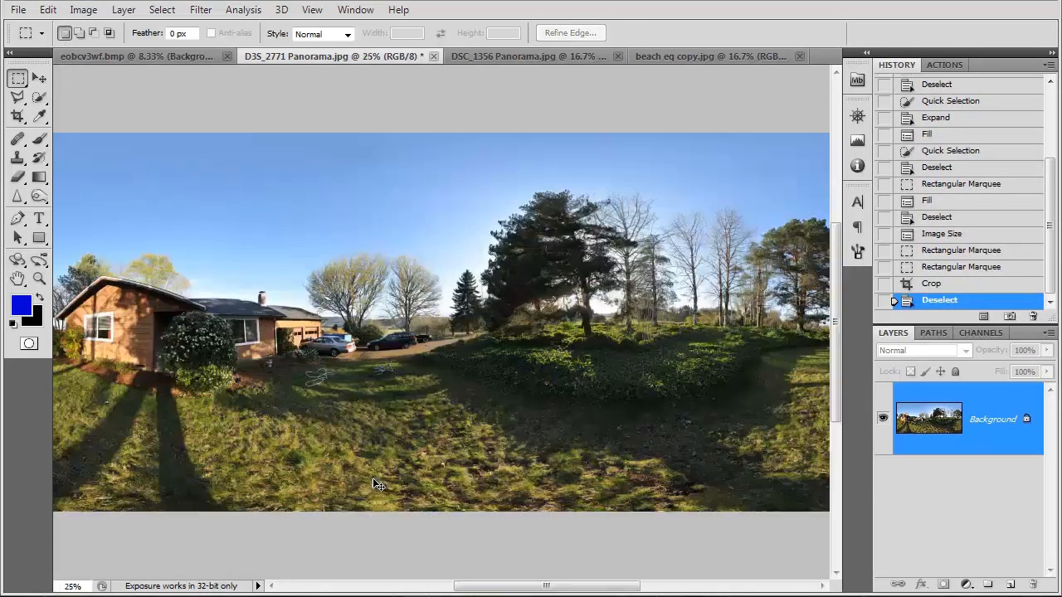
{"action": "key", "text": "ctrl+minus"}
{"action": "left_click_drag", "start_coordinate": [982, 434], "coordinate": [1013, 585]}
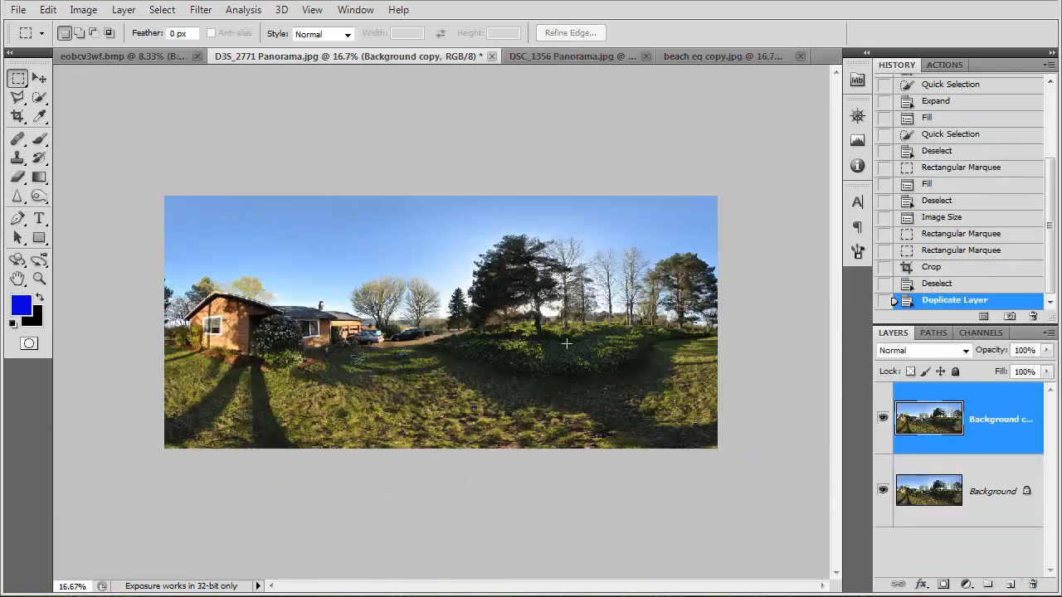
Step: Extend the canvas downward by setting its height to 200 percent with the image anchored at the top centre
{"action": "left_click", "coordinate": [86, 10]}
{"action": "left_click", "coordinate": [122, 147]}
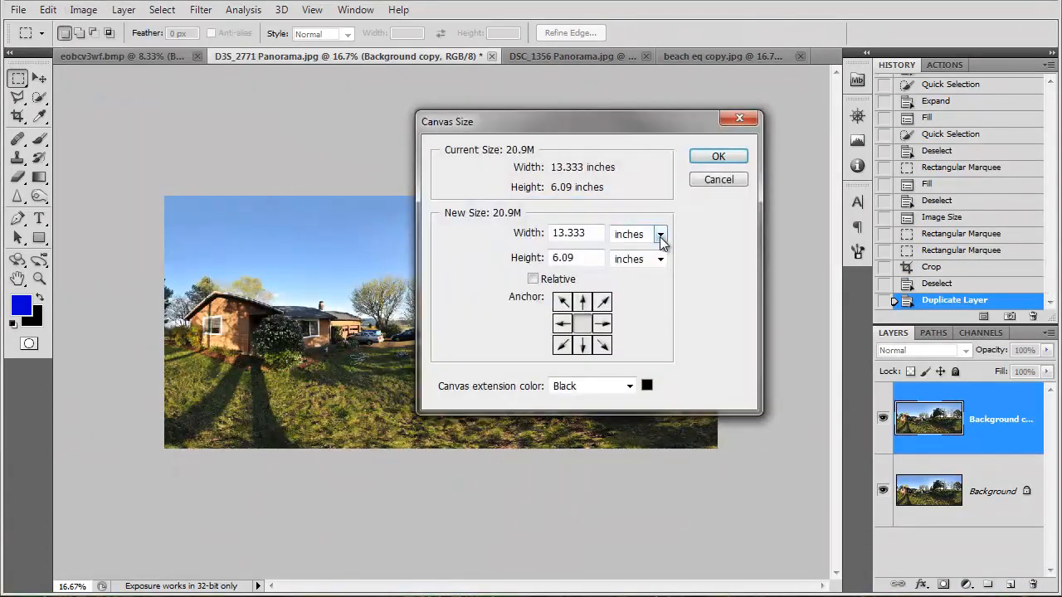
{"action": "left_click", "coordinate": [660, 234]}
{"action": "left_click", "coordinate": [652, 252]}
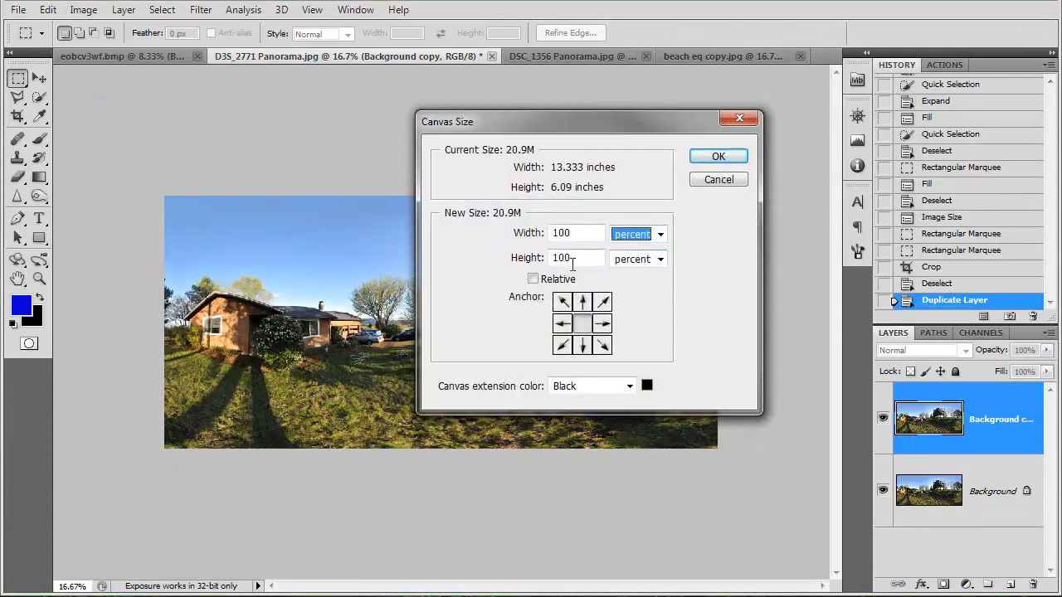
{"action": "left_click_drag", "start_coordinate": [573, 264], "coordinate": [510, 259]}
{"action": "type", "text": "20"}
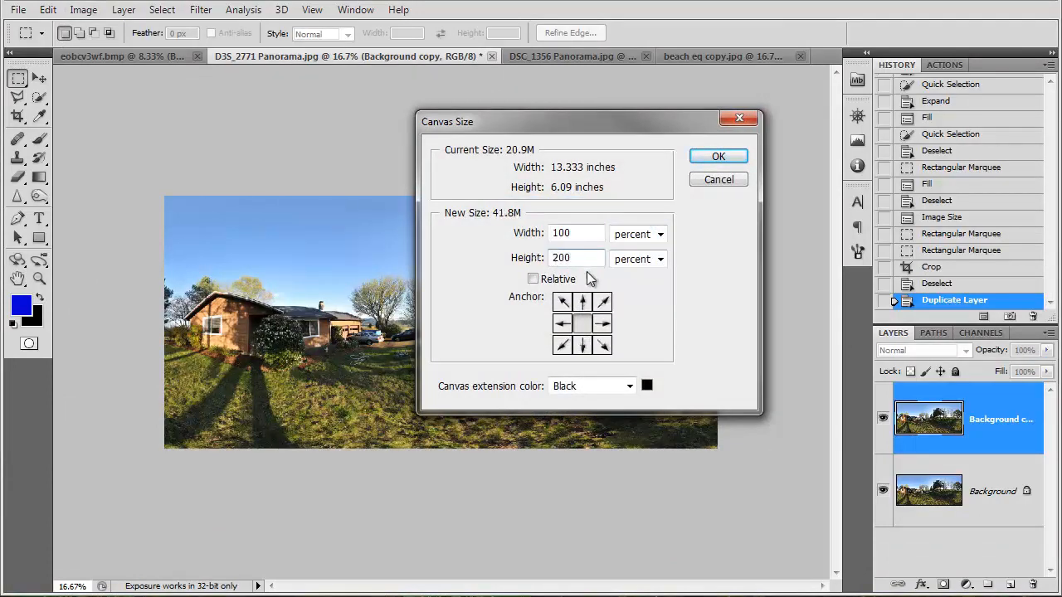
{"action": "left_click", "coordinate": [584, 303]}
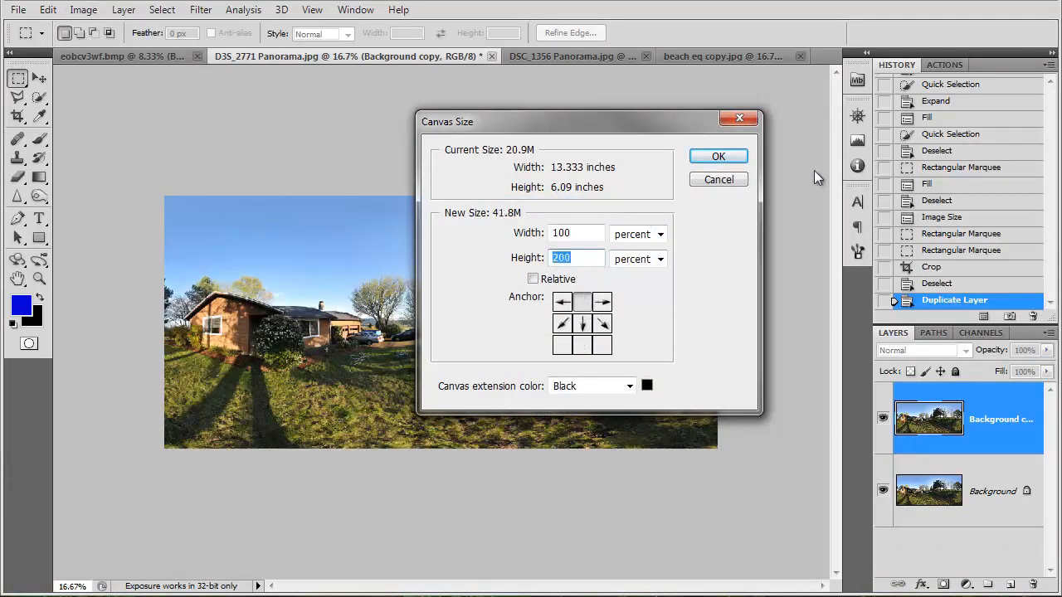
{"action": "left_click", "coordinate": [719, 157]}
{"action": "key", "text": "ctrl+minus"}
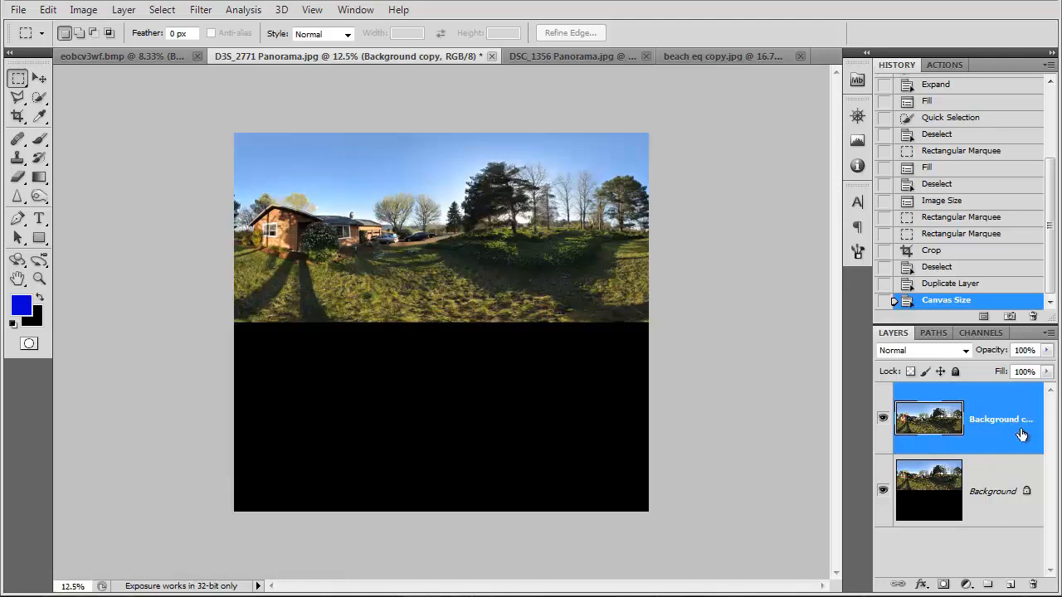
Step: Flip the copied layer vertically and horizontally, and place it below the original so that the two grass areas overlap
{"action": "key", "text": "ctrl+t"}
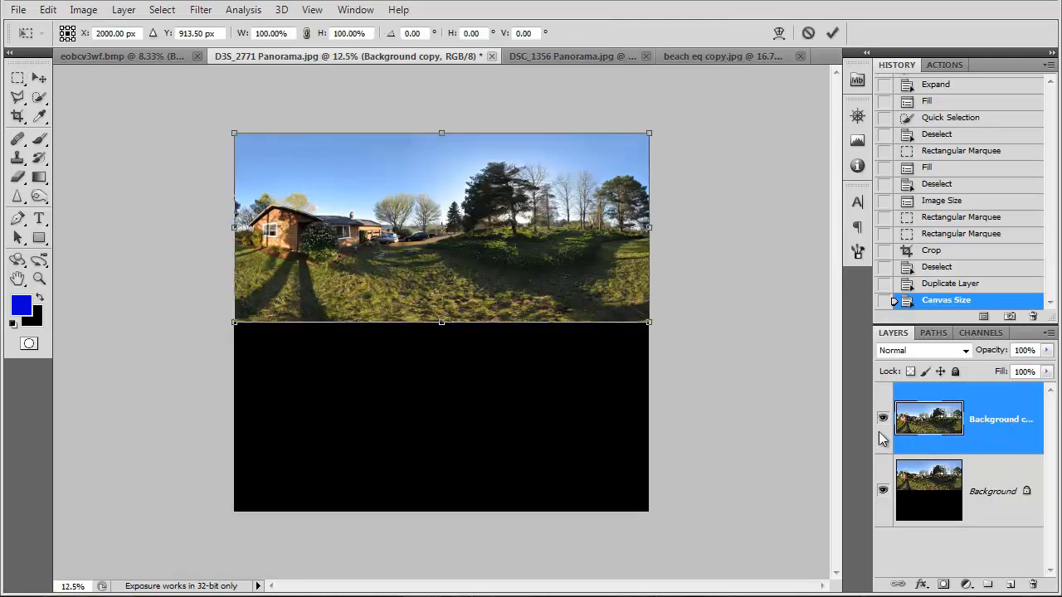
{"action": "right_click", "coordinate": [495, 264]}
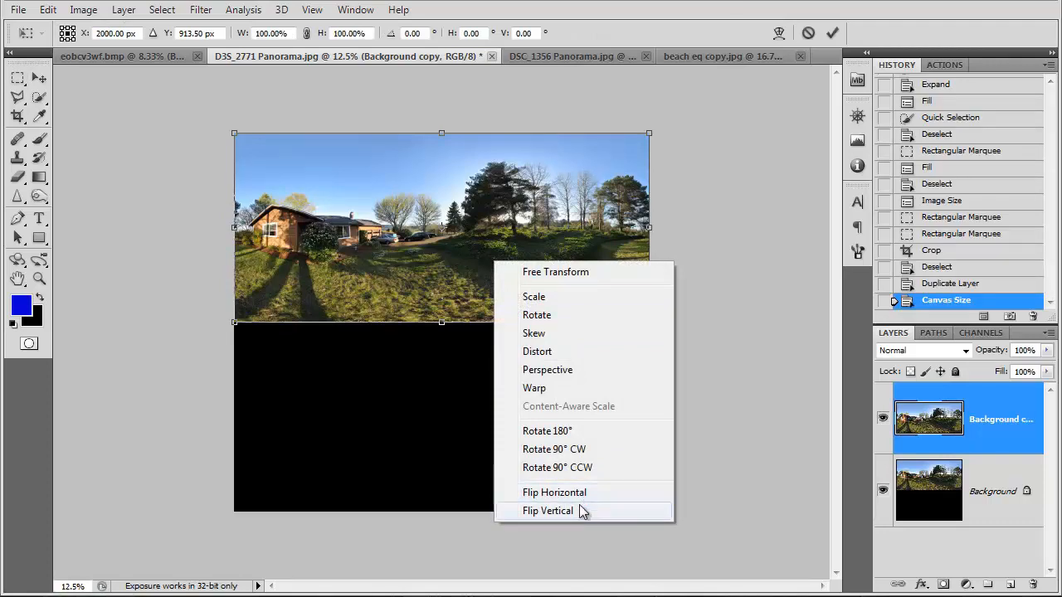
{"action": "left_click", "coordinate": [548, 510]}
{"action": "left_click_drag", "start_coordinate": [524, 200], "coordinate": [524, 384]}
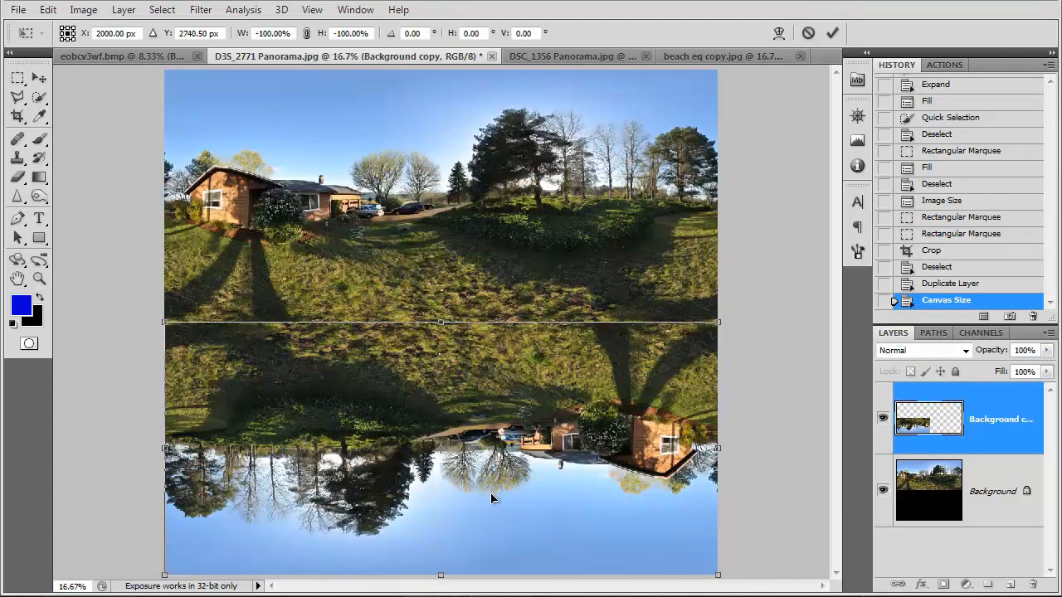
{"action": "left_click_drag", "start_coordinate": [491, 493], "coordinate": [491, 448]}
{"action": "key", "text": "Return"}
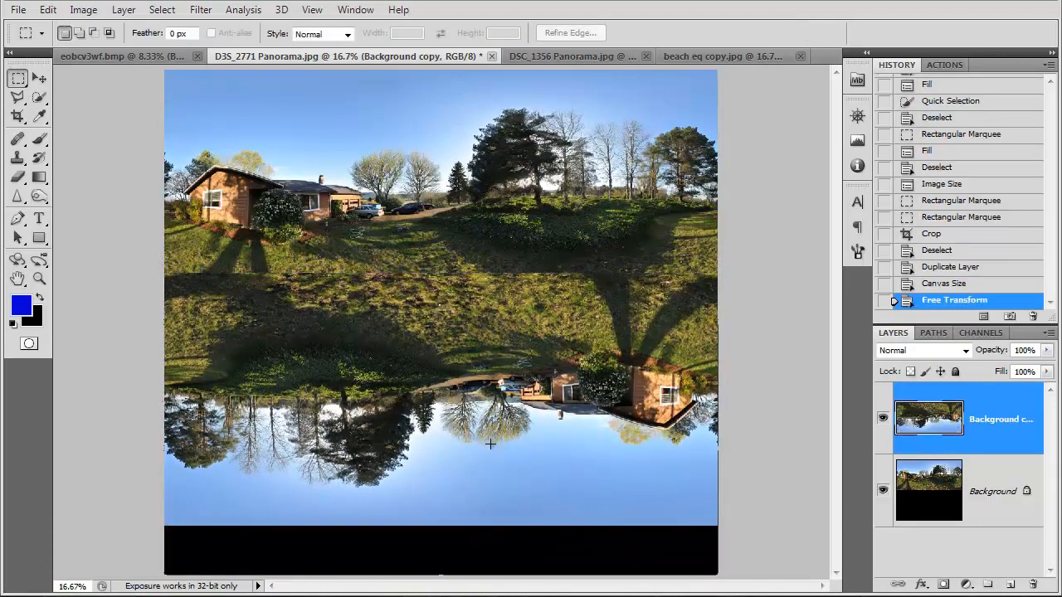
Step: Add a layer mask to the flipped copy and paint black along the grass overlap with a soft 715 px brush at 0% hardness
{"action": "left_click", "coordinate": [943, 585]}
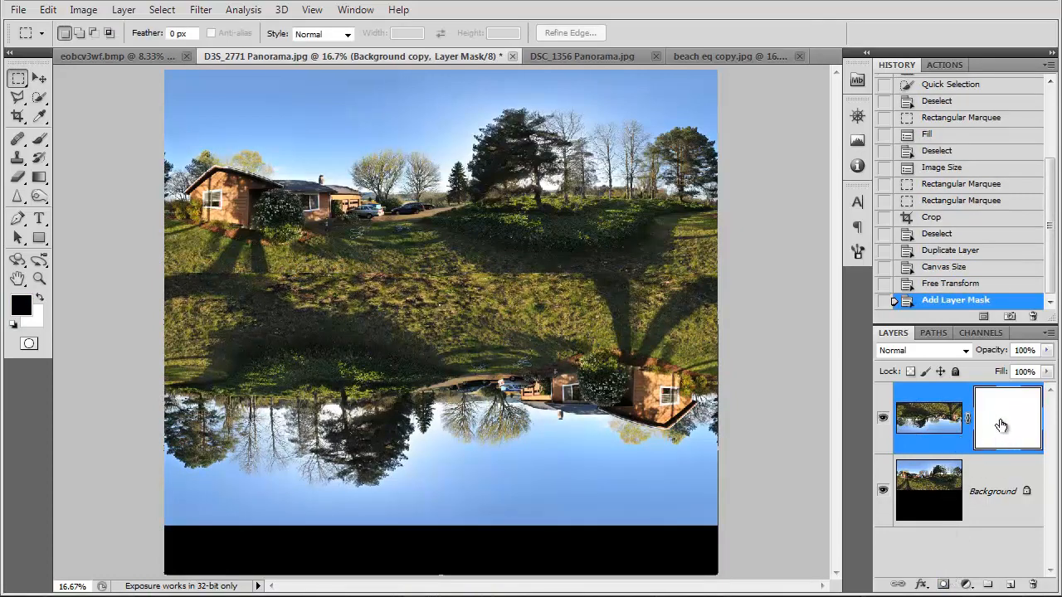
{"action": "left_click", "coordinate": [39, 140]}
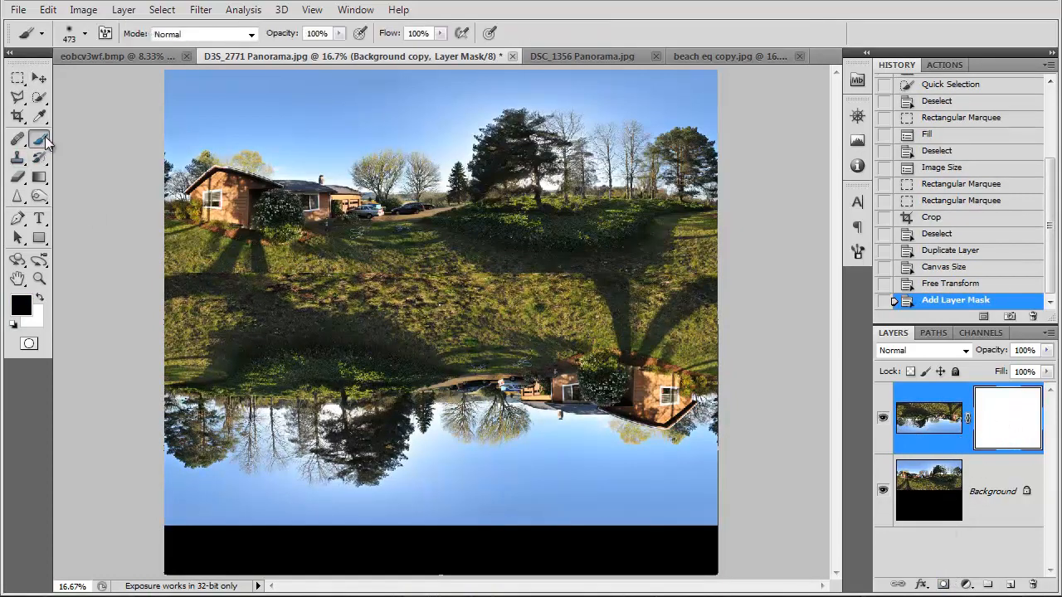
{"action": "left_click", "coordinate": [85, 34]}
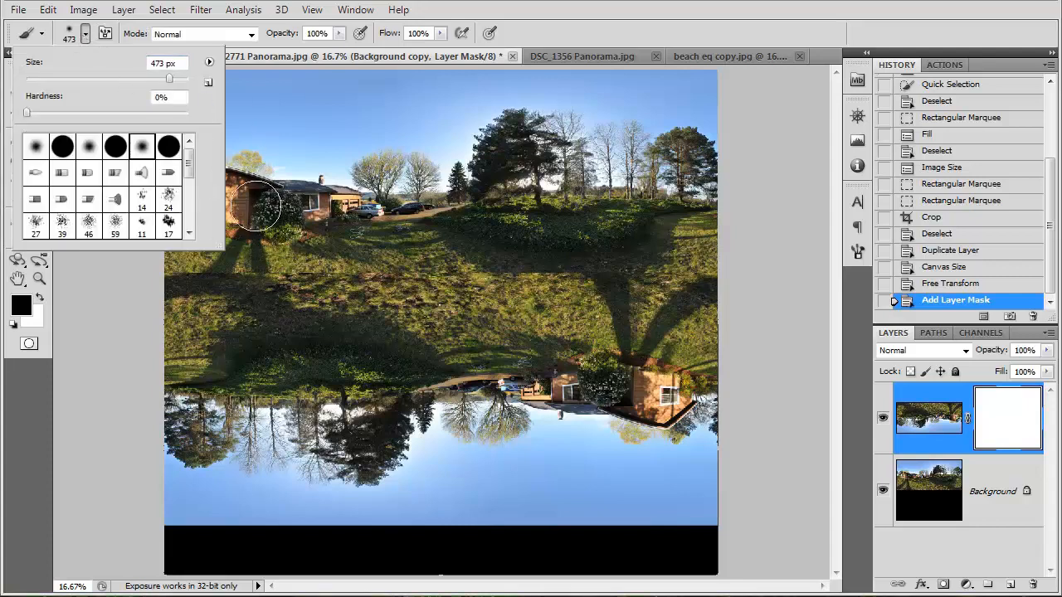
{"action": "left_click_drag", "start_coordinate": [169, 79], "coordinate": [184, 81]}
{"action": "left_click", "coordinate": [759, 257]}
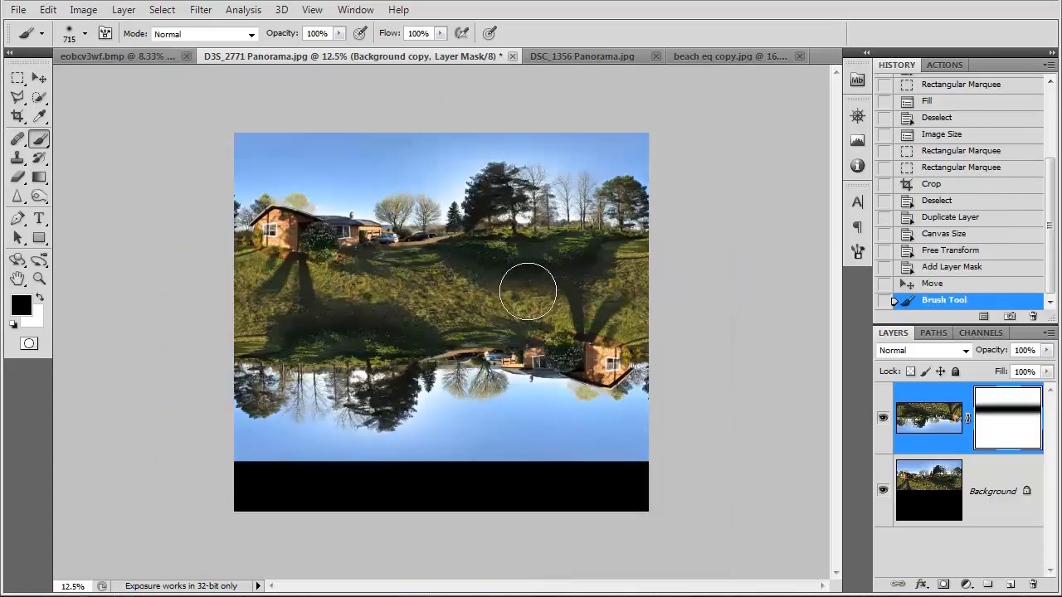
Step: Touch up the flipped copy's layer mask with a soft 715 px black brush dab over the grass near the panorama's left edge
{"action": "key", "text": "ctrl+plus"}
{"action": "key", "text": "ctrl+plus"}
{"action": "key", "text": "ctrl+plus"}
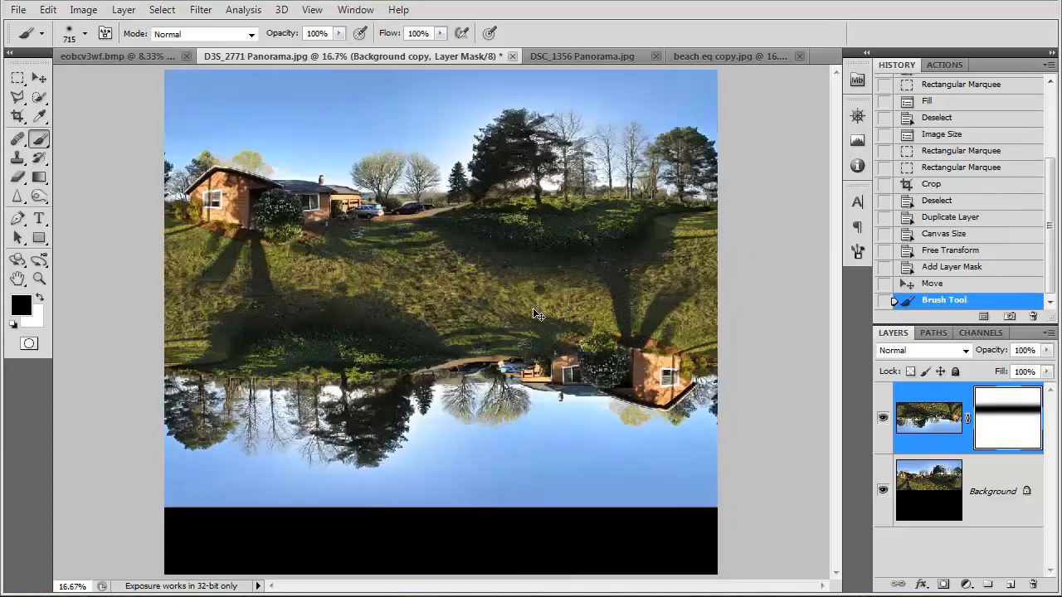
{"action": "key", "text": "ctrl+plus"}
{"action": "left_click_drag", "start_coordinate": [394, 300], "coordinate": [417, 399]}
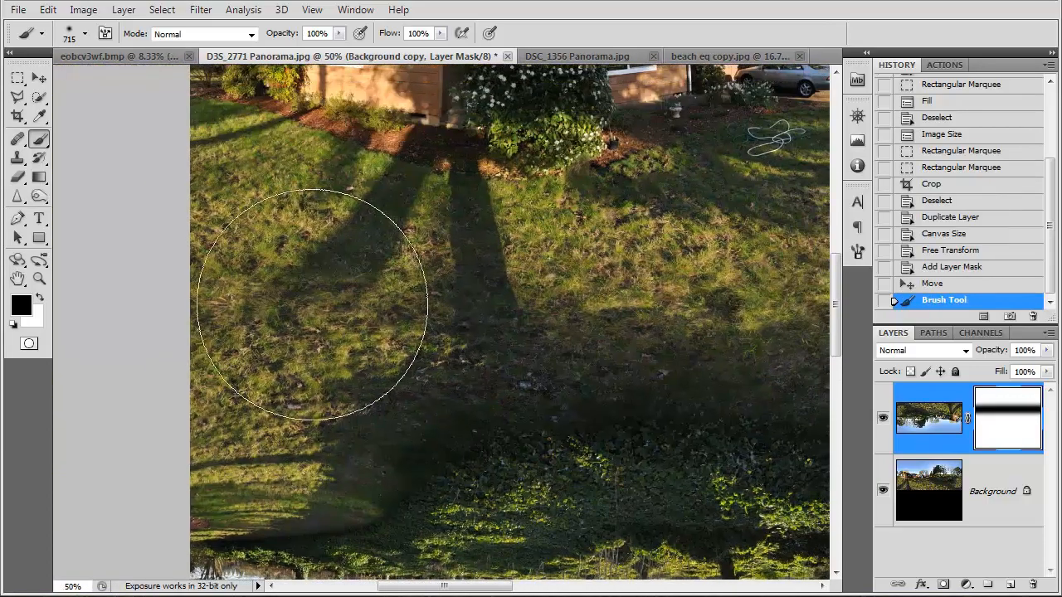
{"action": "left_click", "coordinate": [319, 265]}
{"action": "key", "text": "ctrl+minus"}
{"action": "key", "text": "ctrl+minus"}
{"action": "key", "text": "ctrl+minus"}
{"action": "key", "text": "ctrl+minus"}
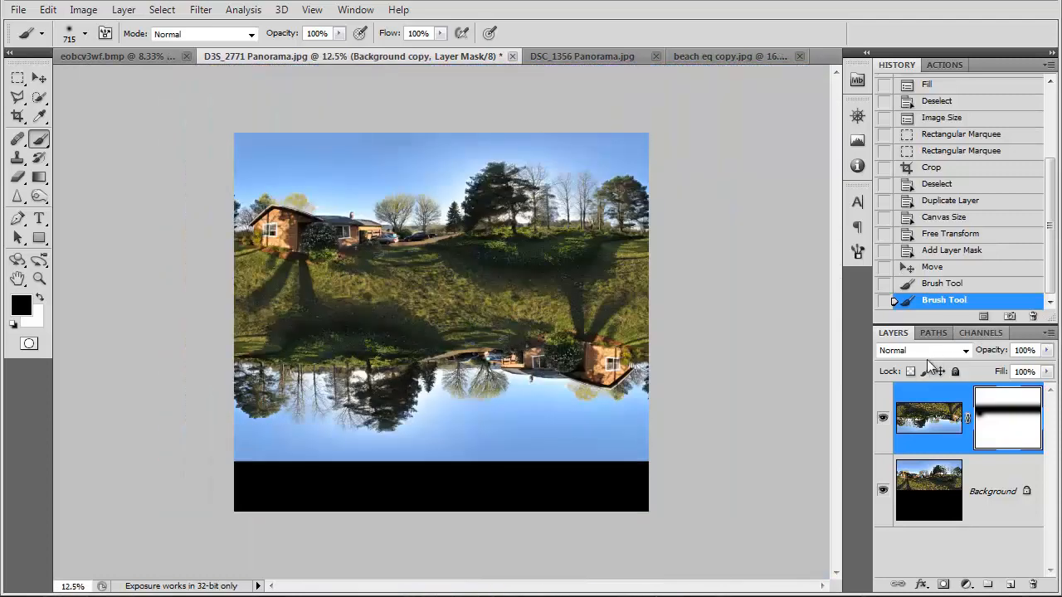
Step: Try a black brush dab on the layer mask over the grass near the panorama's right edge, and undo it
{"action": "key", "text": "ctrl+plus"}
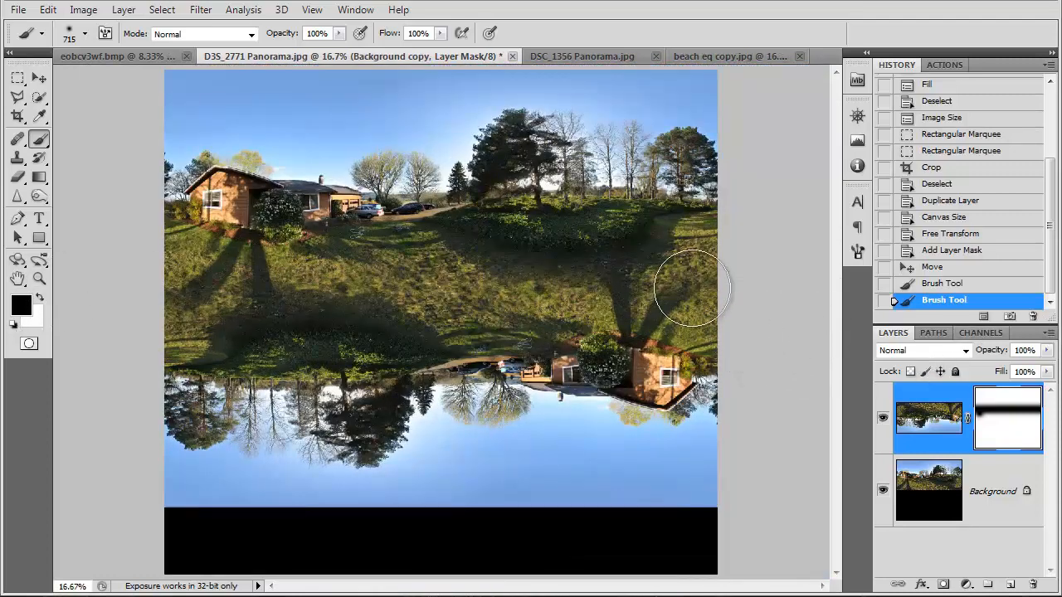
{"action": "left_click", "coordinate": [678, 299]}
{"action": "key", "text": "ctrl+z"}
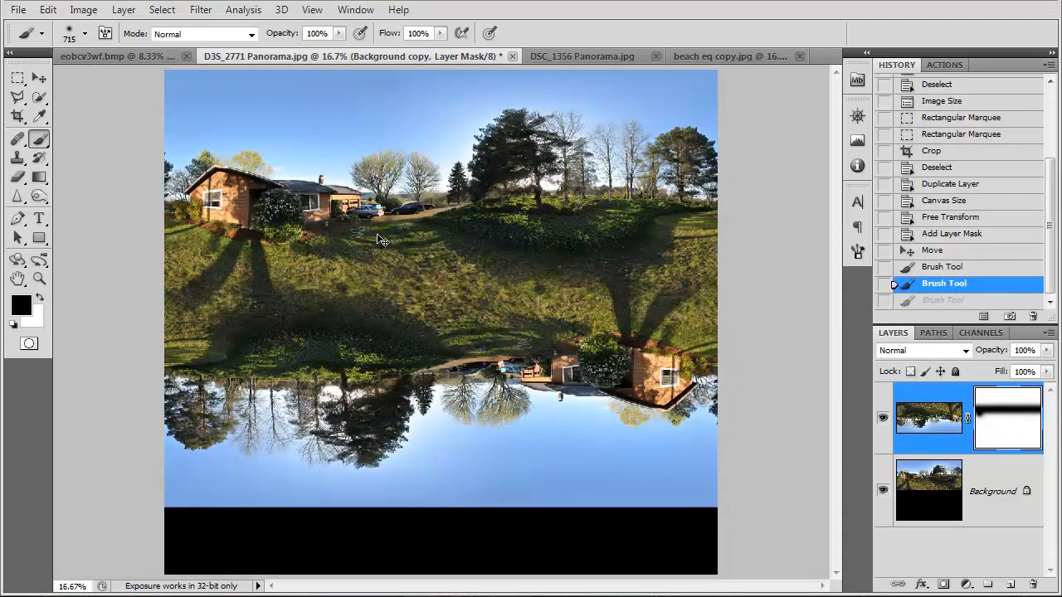
Step: Crop the image to the blended panorama, cutting off the black strip along the bottom, and clear the selection
{"action": "key", "text": "ctrl+minus"}
{"action": "left_click", "coordinate": [17, 78]}
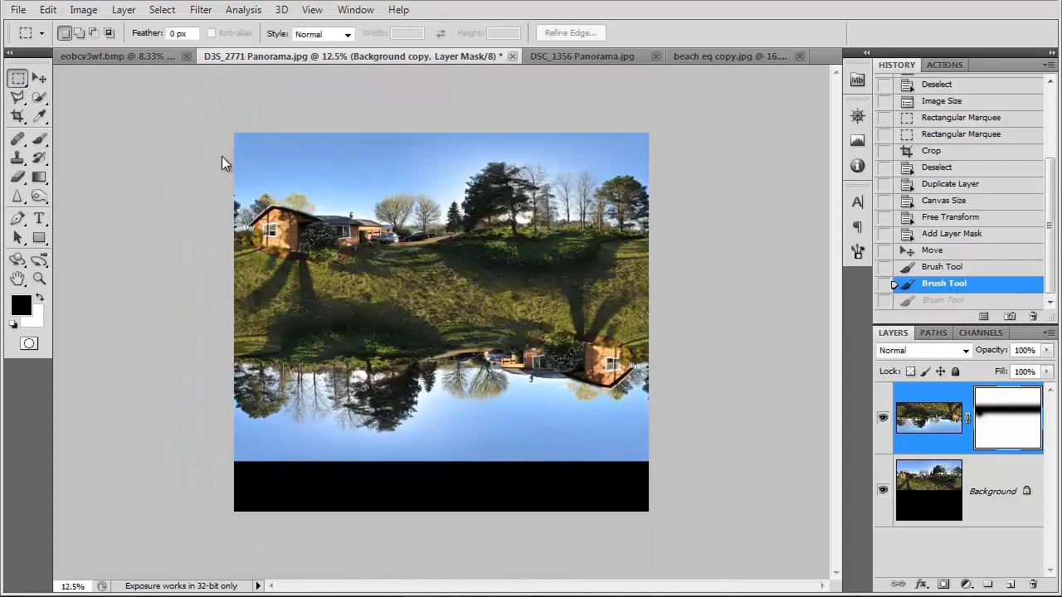
{"action": "left_click_drag", "start_coordinate": [187, 136], "coordinate": [675, 458]}
{"action": "left_click", "coordinate": [83, 9]}
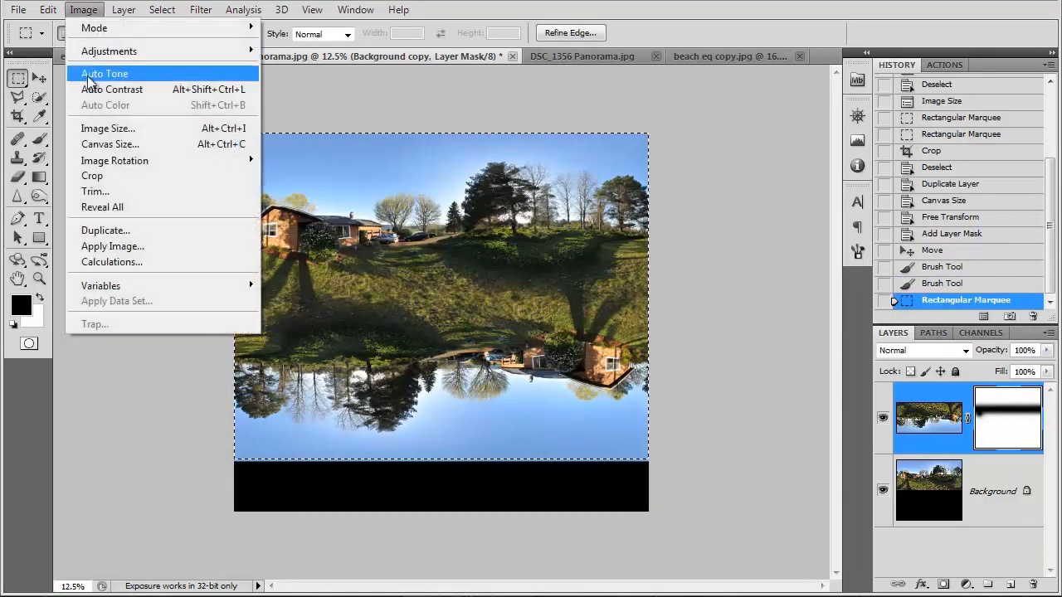
{"action": "left_click", "coordinate": [95, 177]}
{"action": "key", "text": "ctrl+d"}
Step: Flatten the image and apply Flexify 2 from equirectangular to stereographic with latitude 90, longitude 123, spin -114 and FOV about 137
{"action": "left_click", "coordinate": [123, 9]}
{"action": "left_click", "coordinate": [157, 550]}
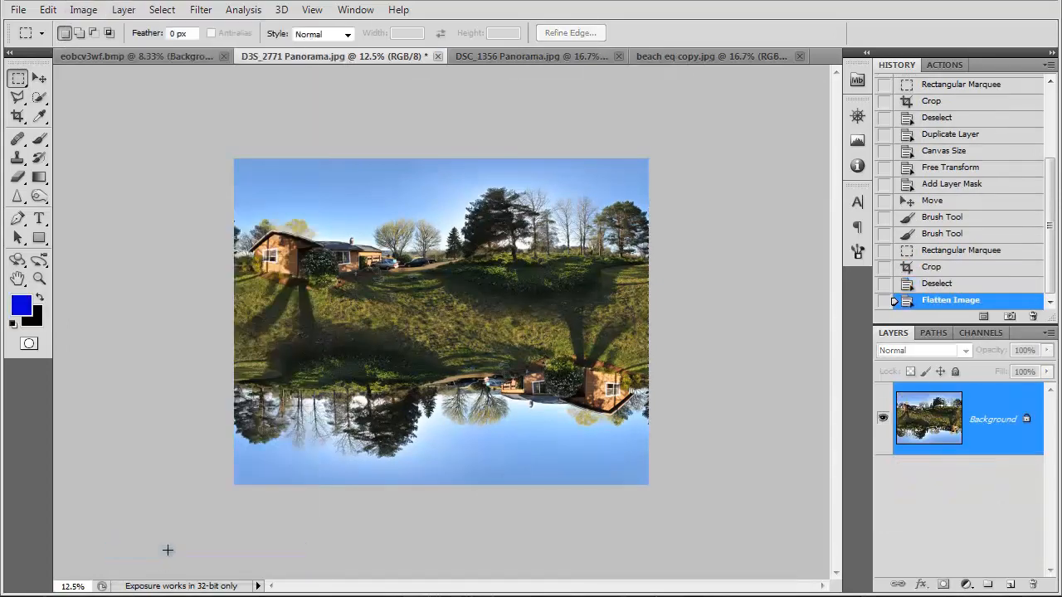
{"action": "left_click", "coordinate": [200, 9]}
{"action": "mouse_move", "coordinate": [286, 362]}
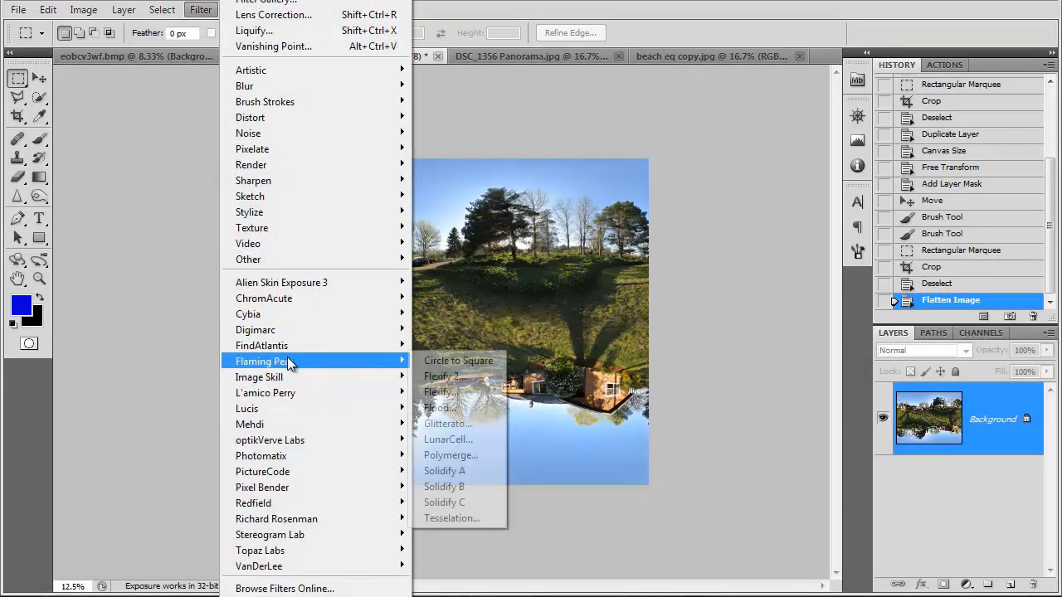
{"action": "left_click", "coordinate": [498, 375]}
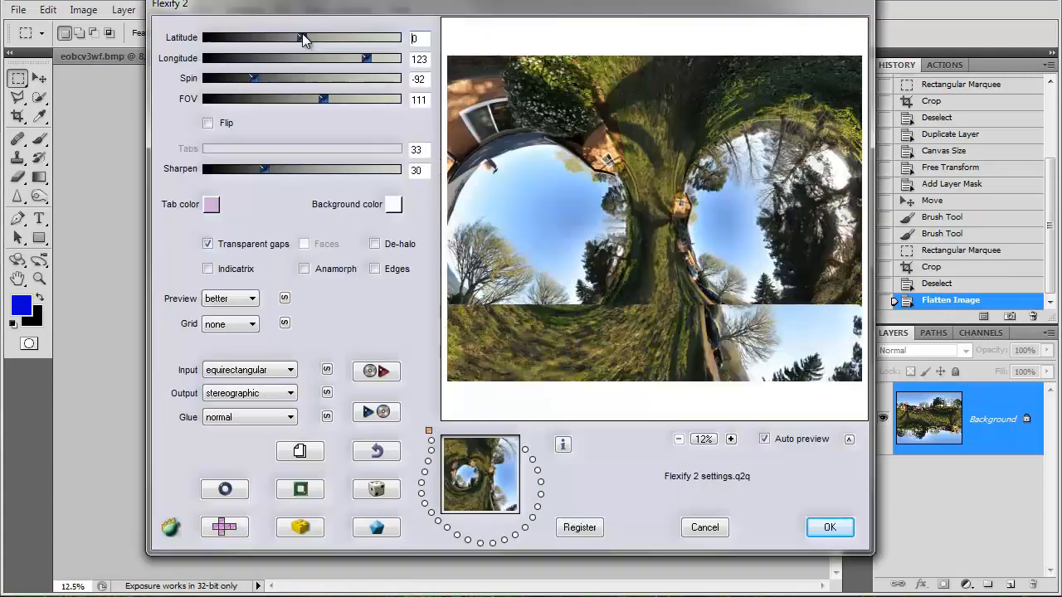
{"action": "left_click_drag", "start_coordinate": [324, 100], "coordinate": [347, 101]}
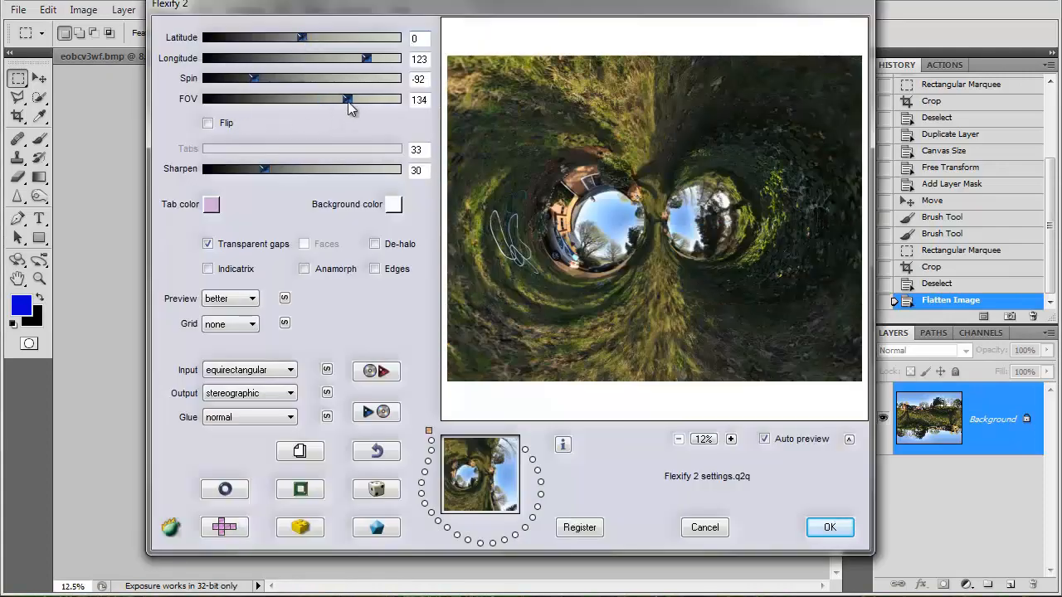
{"action": "left_click_drag", "start_coordinate": [301, 37], "coordinate": [112, 41]}
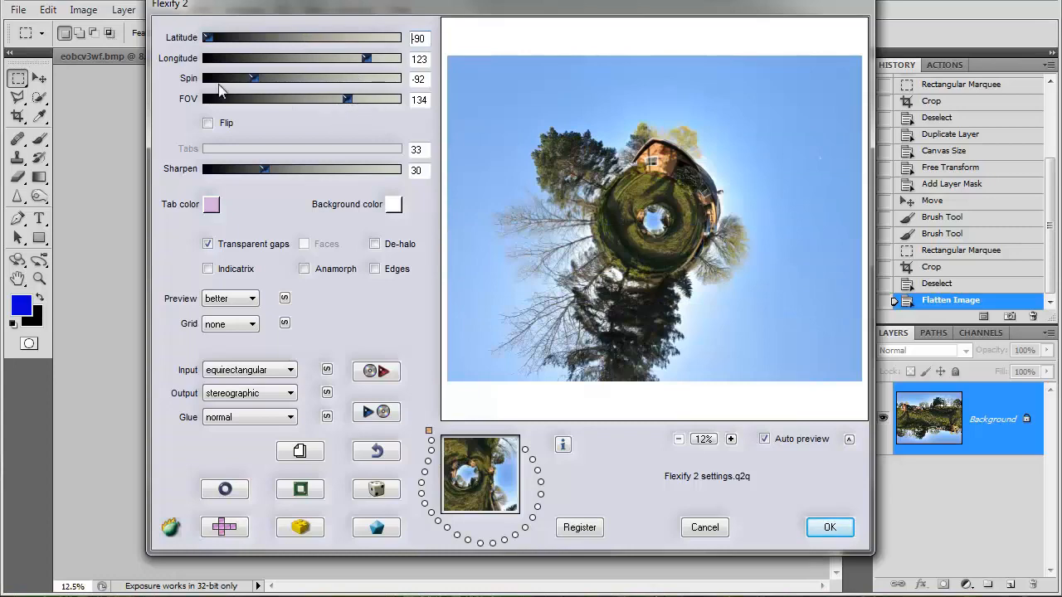
{"action": "left_click_drag", "start_coordinate": [258, 86], "coordinate": [269, 87]}
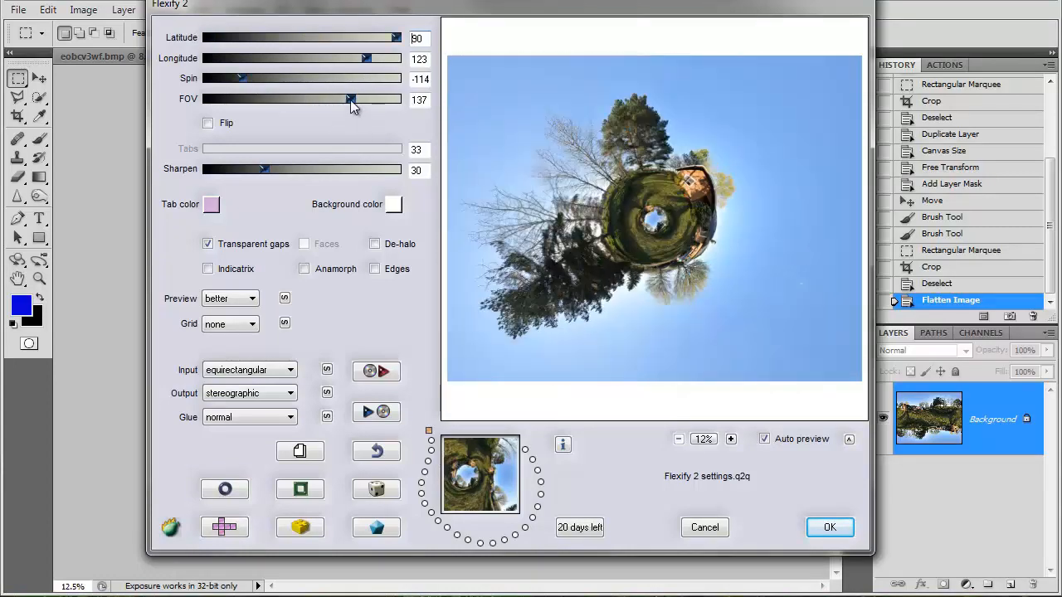
{"action": "left_click_drag", "start_coordinate": [350, 98], "coordinate": [351, 98]}
{"action": "left_click", "coordinate": [830, 528]}
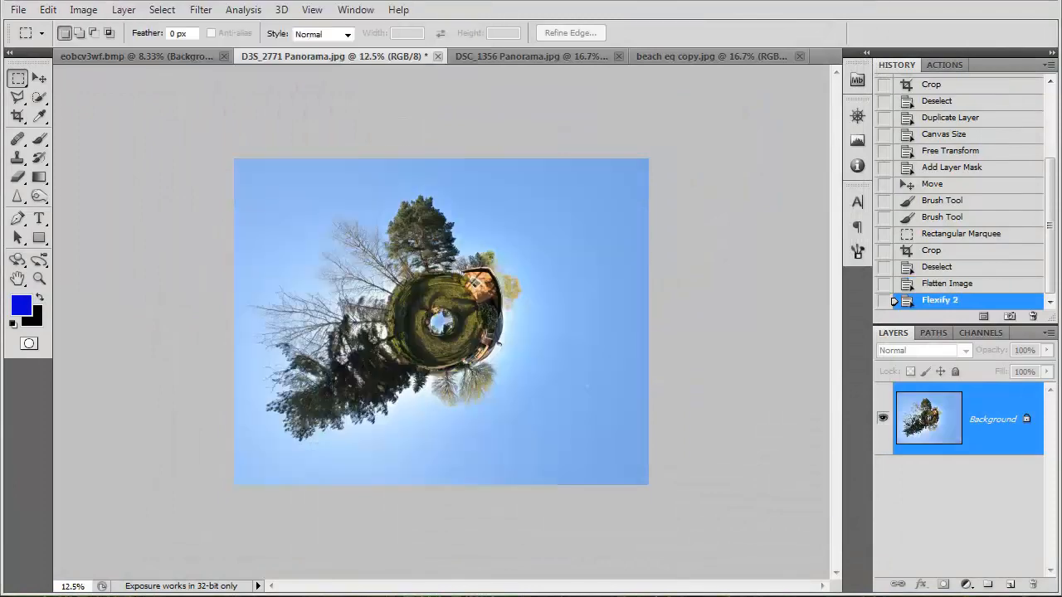
Step: Crop the stereographic image closer around the small planet and its trees, trimming the excess sky, and clear the selection
{"action": "key", "text": "ctrl+plus"}
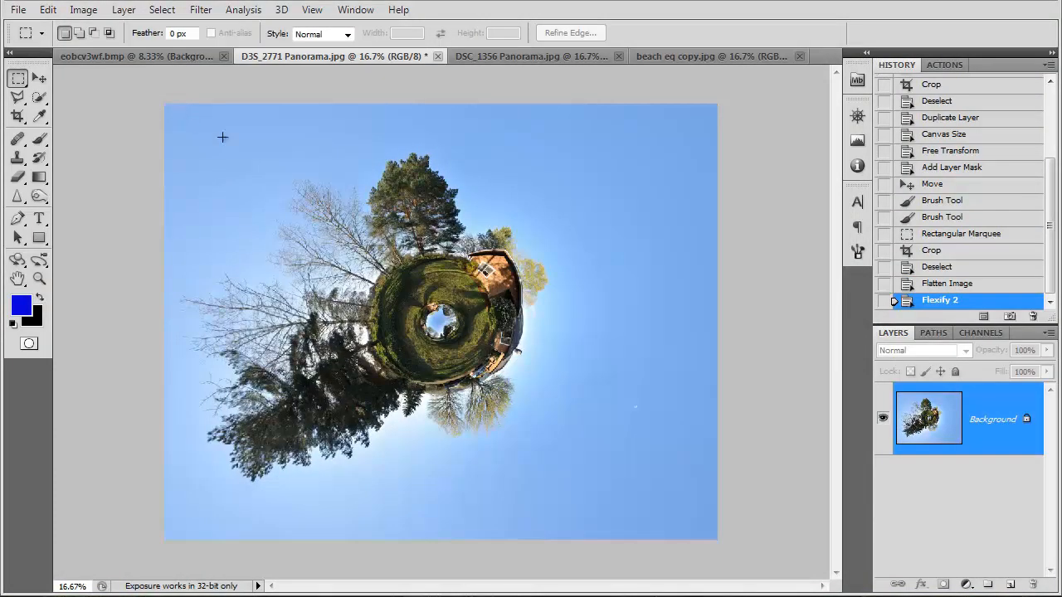
{"action": "mouse_move", "coordinate": [154, 131]}
{"action": "left_mouse_down"}
{"action": "mouse_move", "coordinate": [509, 452]}
{"action": "mouse_move", "coordinate": [579, 486]}
{"action": "mouse_move", "coordinate": [566, 495]}
{"action": "mouse_move", "coordinate": [211, 249]}
{"action": "mouse_move", "coordinate": [148, 144]}
{"action": "left_mouse_up"}
{"action": "left_click", "coordinate": [571, 504]}
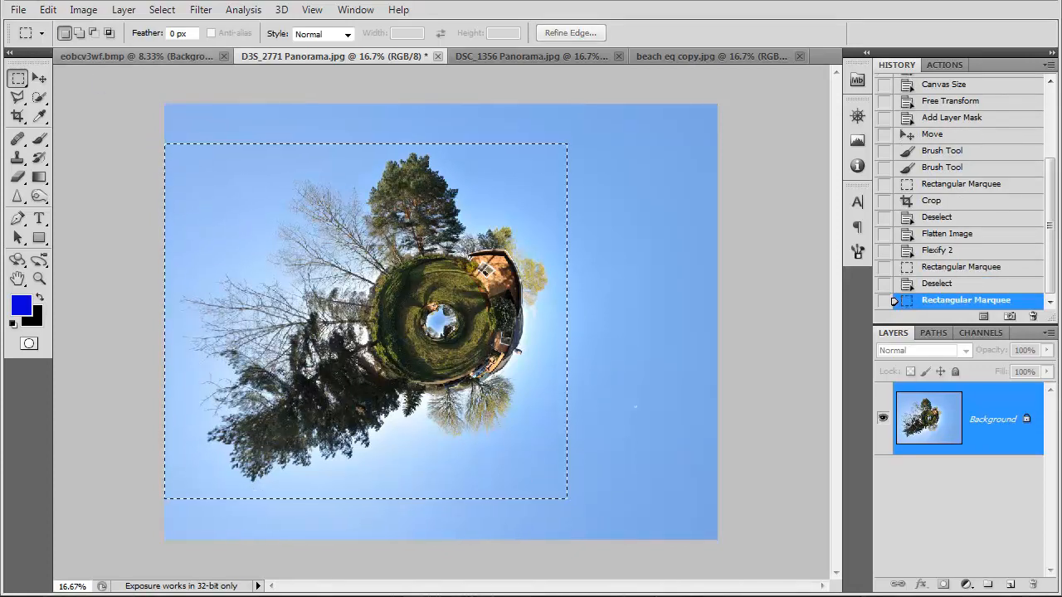
{"action": "left_click", "coordinate": [83, 9]}
{"action": "left_click", "coordinate": [97, 181]}
{"action": "key", "text": "ctrl+d"}
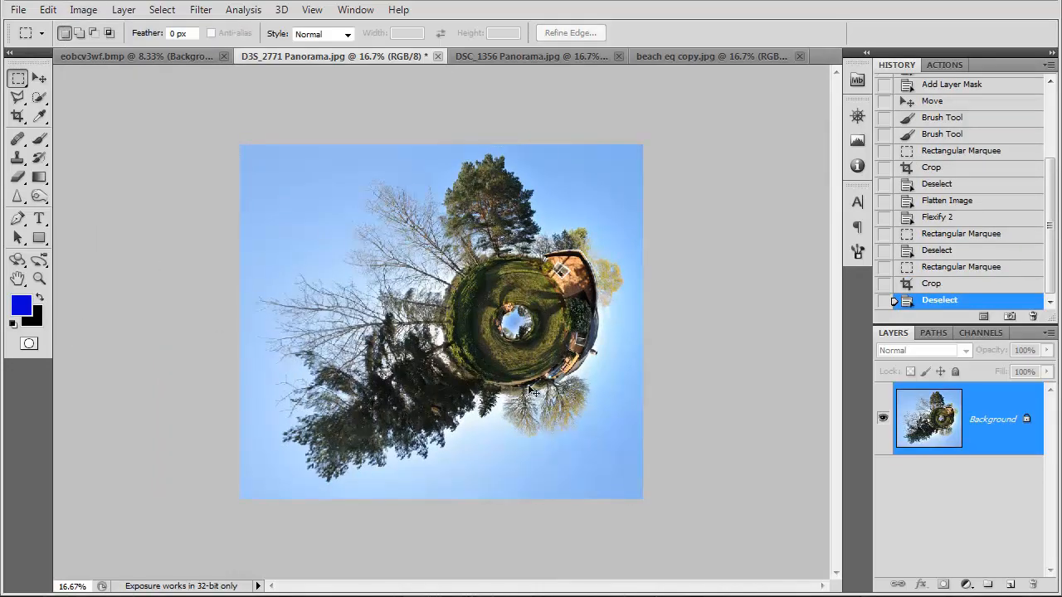
Step: Rotate the cropped planet image 90° counterclockwise and flip the canvas vertically
{"action": "key", "text": "ctrl+plus"}
{"action": "key", "text": "ctrl+minus"}
{"action": "left_click", "coordinate": [83, 9]}
{"action": "mouse_move", "coordinate": [150, 161]}
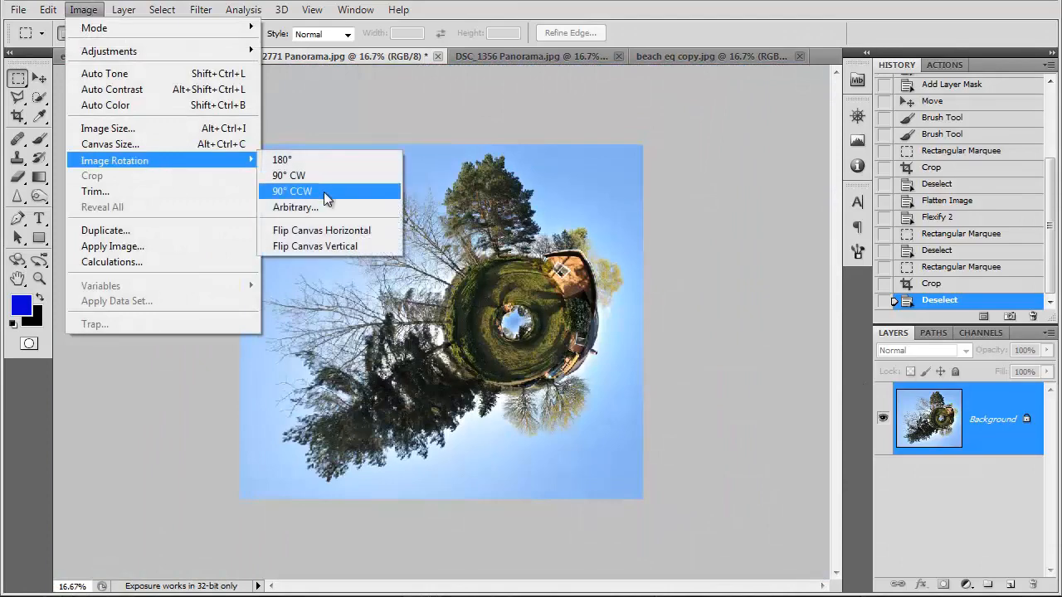
{"action": "left_click", "coordinate": [324, 196]}
{"action": "left_click", "coordinate": [85, 10]}
{"action": "mouse_move", "coordinate": [117, 159]}
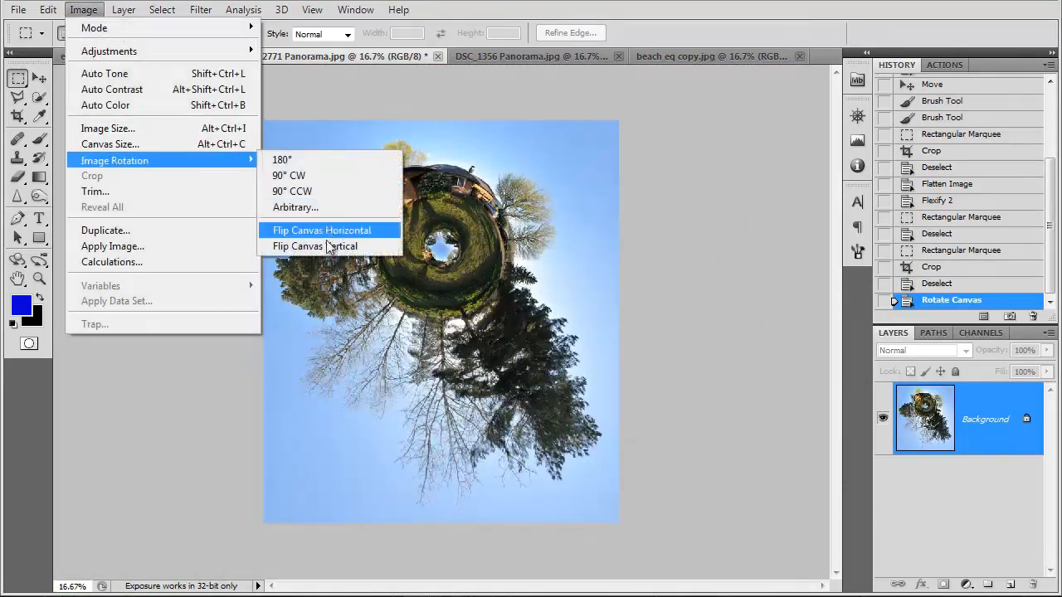
{"action": "left_click", "coordinate": [340, 246]}
Step: Examine the planet's overall composition and the central sky opening with its ring of house, trees and grass at up to 100%
{"action": "key", "text": "ctrl+minus"}
{"action": "key", "text": "ctrl+minus"}
{"action": "key", "text": "ctrl+minus"}
{"action": "key", "text": "ctrl+plus"}
{"action": "key", "text": "ctrl+plus"}
{"action": "key", "text": "ctrl+plus"}
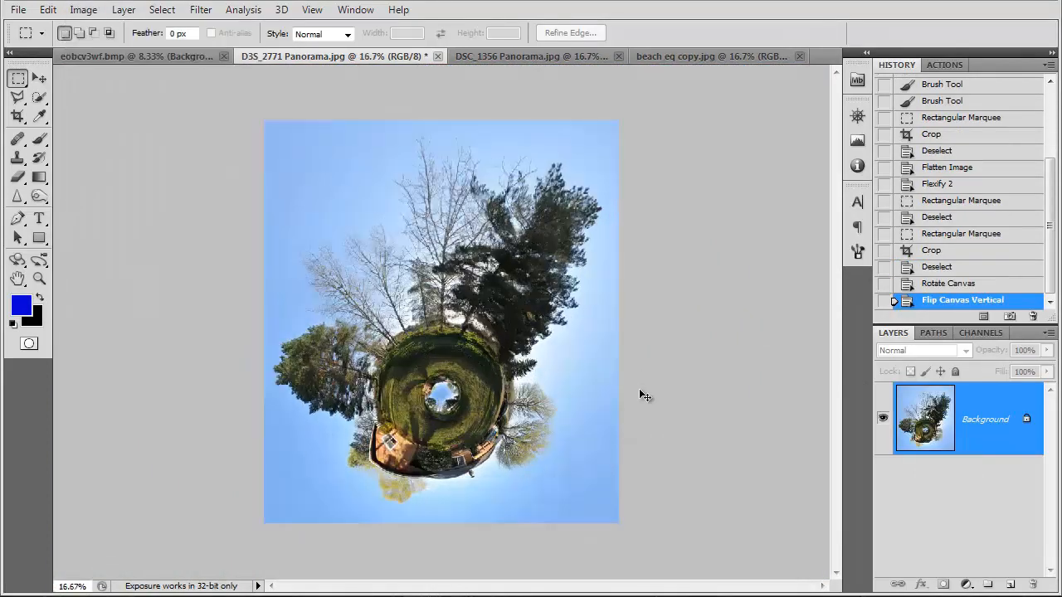
{"action": "key", "text": "ctrl+plus"}
{"action": "key", "text": "ctrl+plus"}
{"action": "key", "text": "ctrl+plus"}
{"action": "key", "text": "ctrl+plus"}
{"action": "key", "text": "ctrl+plus"}
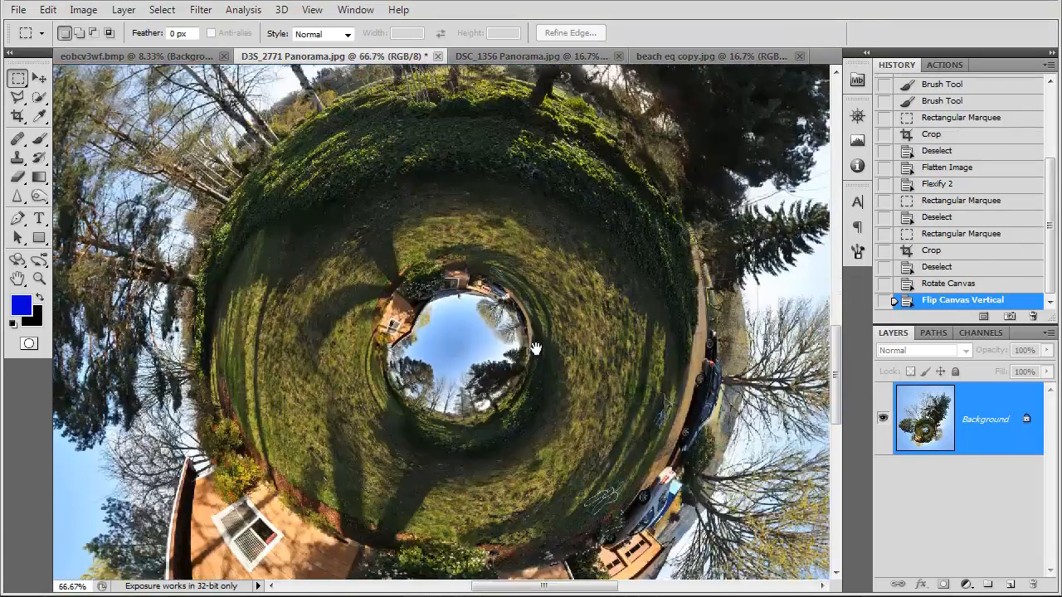
{"action": "scroll", "coordinate": [540, 221], "scroll_direction": "down", "scroll_amount": 2}
{"action": "left_click_drag", "start_coordinate": [537, 217], "coordinate": [541, 430]}
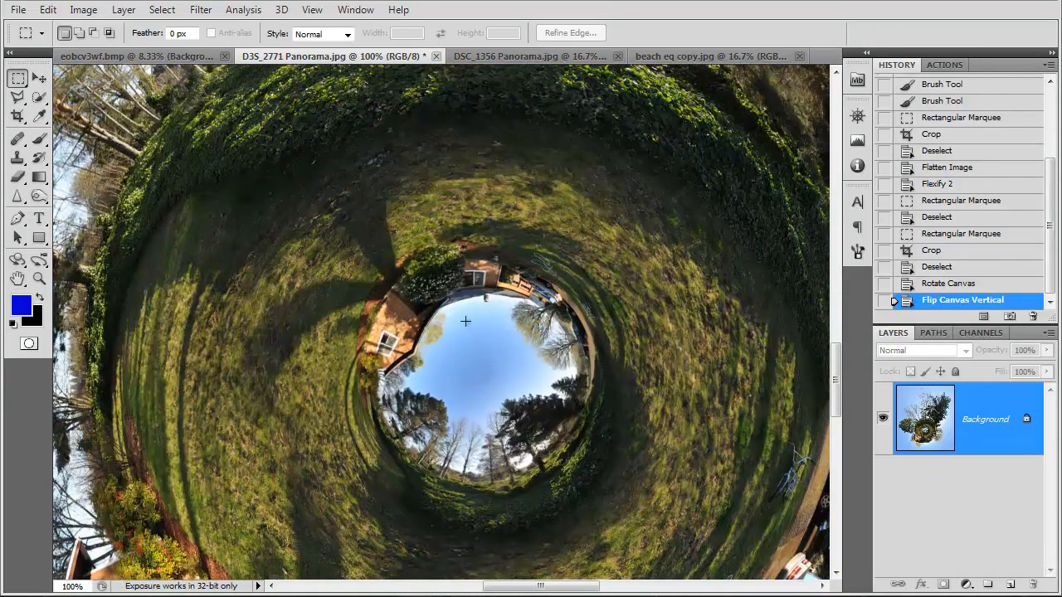
{"action": "key", "text": "ctrl+minus"}
{"action": "key", "text": "ctrl+minus"}
{"action": "key", "text": "ctrl+minus"}
{"action": "key", "text": "ctrl+minus"}
Step: Step back through the history to the cropped, deselected panorama from before the image was flattened
{"action": "left_click", "coordinate": [959, 234]}
{"action": "left_click", "coordinate": [954, 217]}
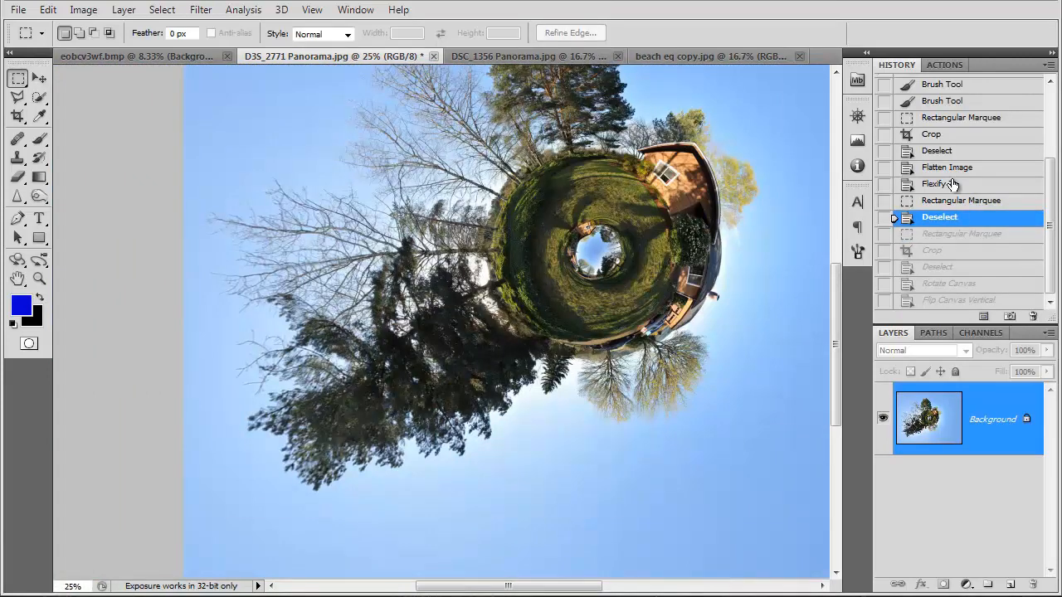
{"action": "left_click", "coordinate": [952, 184]}
{"action": "left_click", "coordinate": [949, 150]}
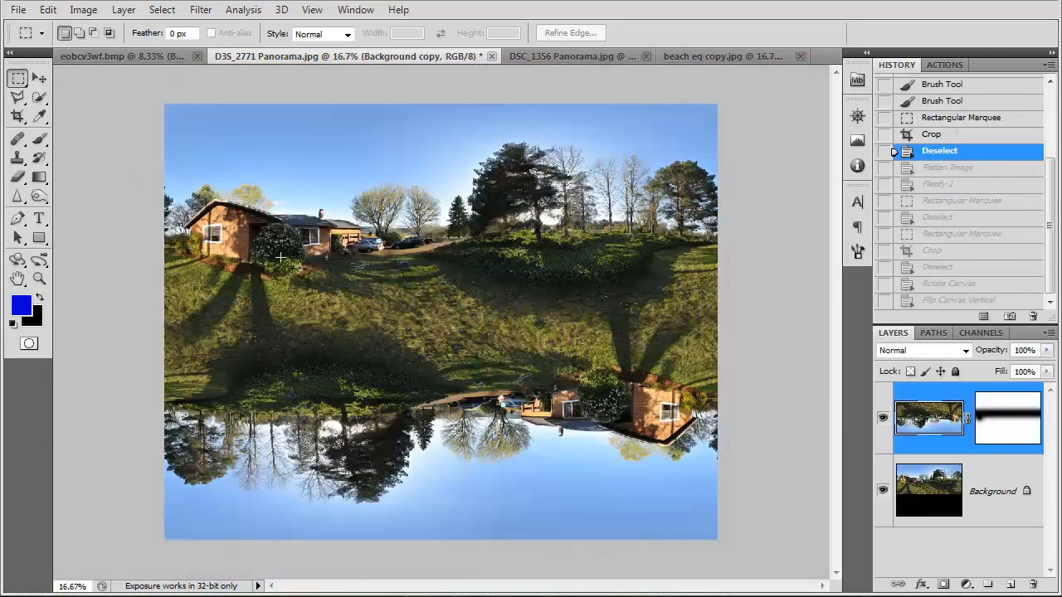